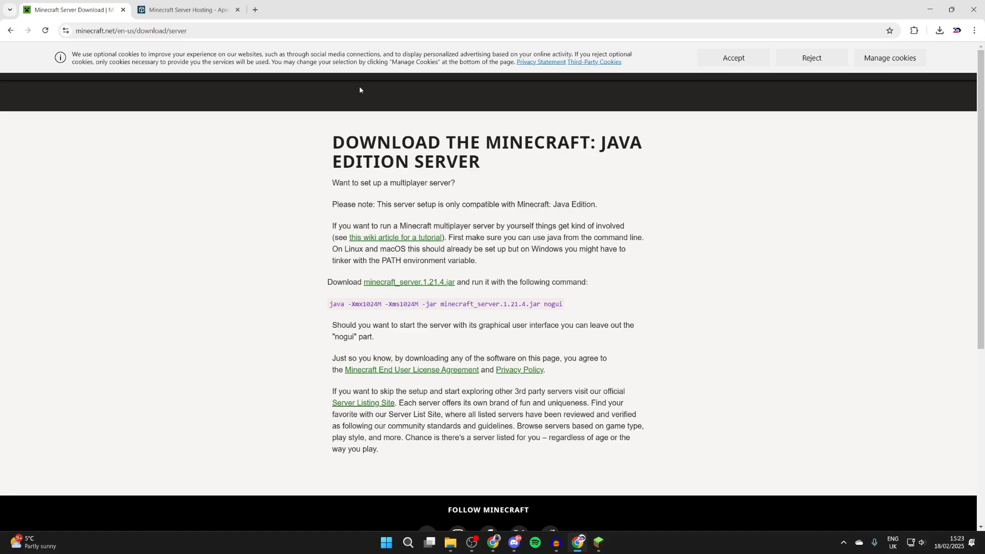
Review the Apex Hosting page for its Minecraft server features and hosting offer.
left_click(187, 4)
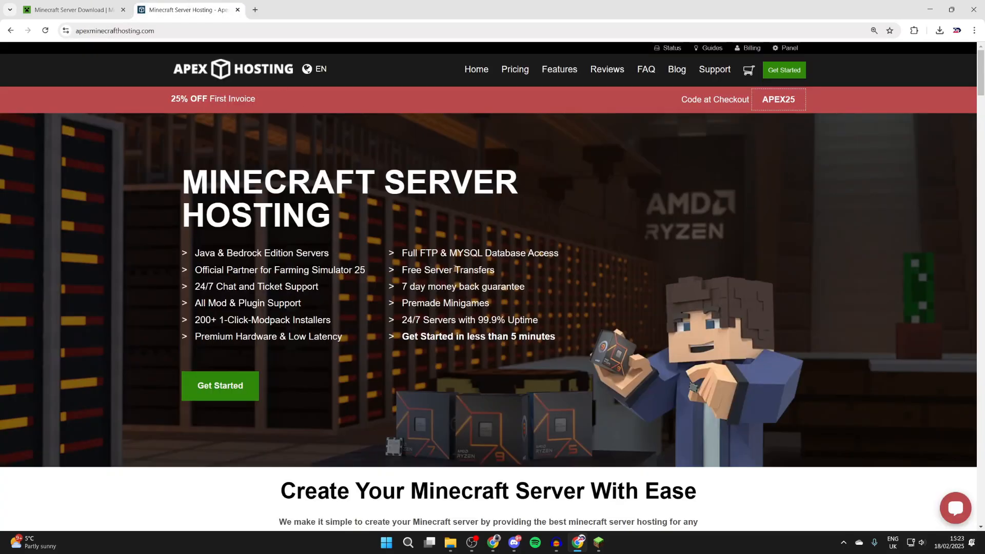
scroll(455, 266, "down", 7)
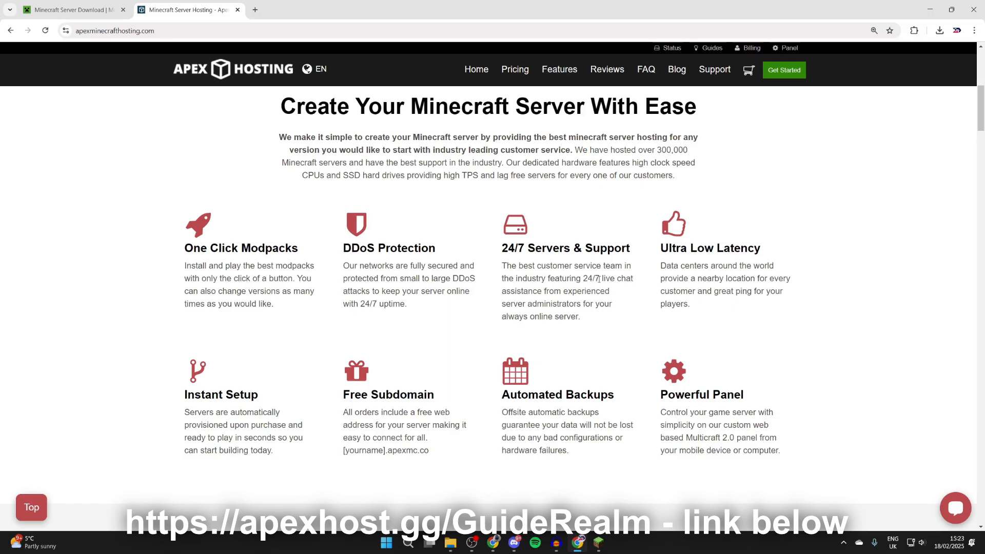
scroll(599, 278, "up", 7)
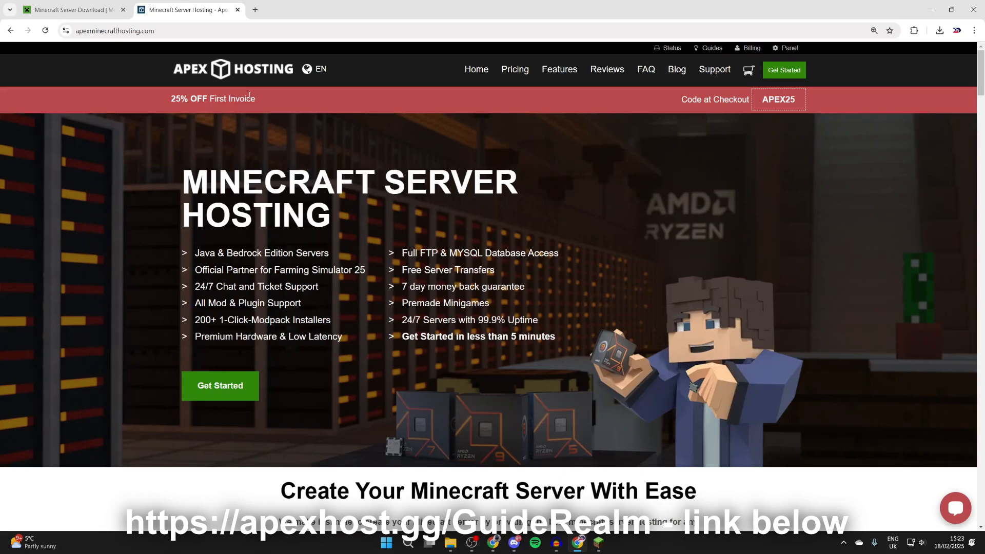
scroll(249, 95, "down", 7)
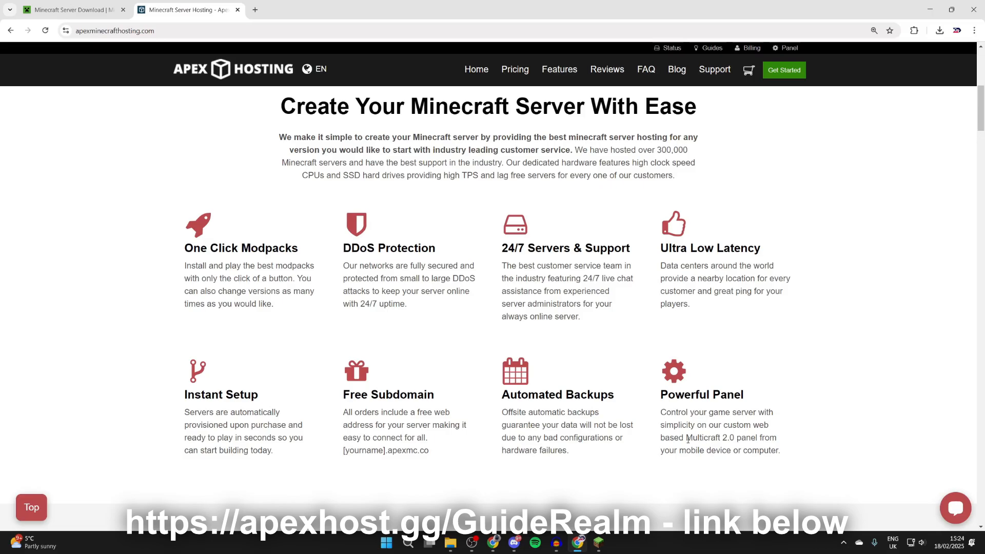
scroll(310, 348, "up", 8)
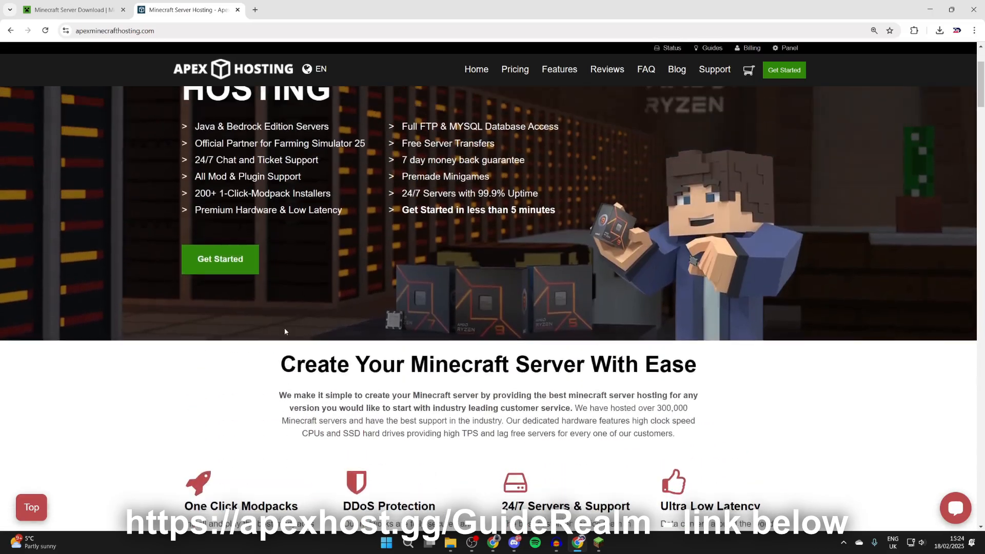
Download the minecraft_server.1.21.4.jar file from the Minecraft Java Edition server page and minimize the browser.
left_click(72, 10)
left_click_drag(361, 283, 455, 283)
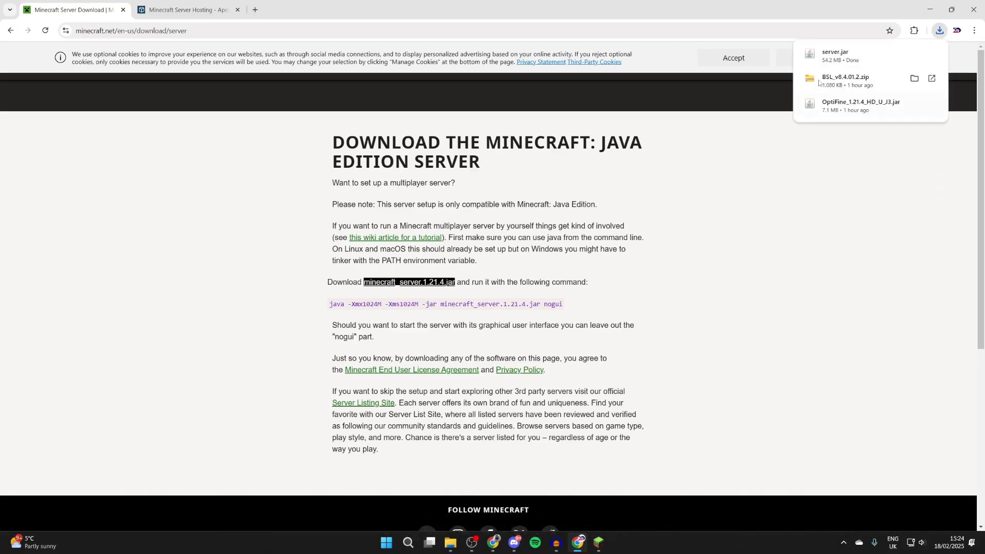
left_click(930, 8)
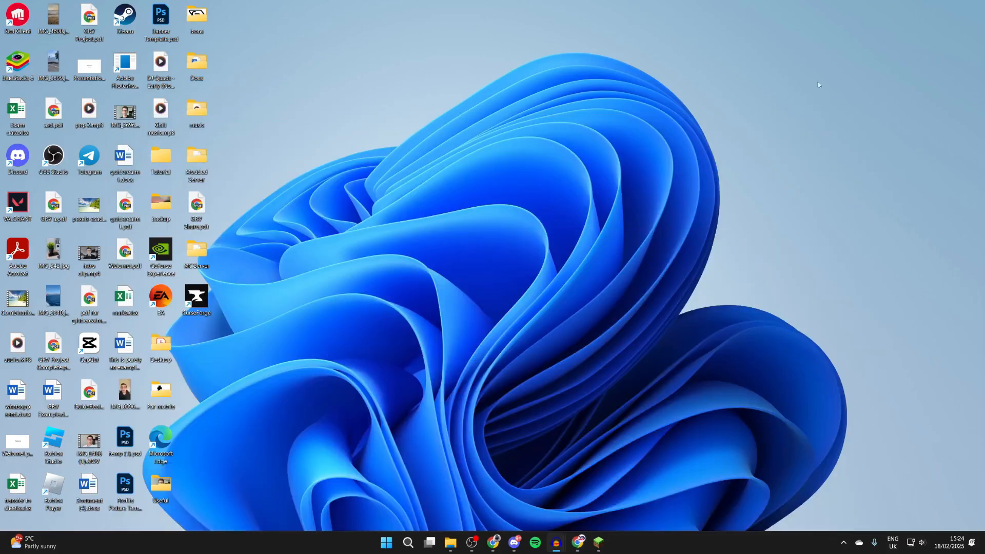
Open the Downloads folder in a new File Explorer window.
mouse_move(452, 543)
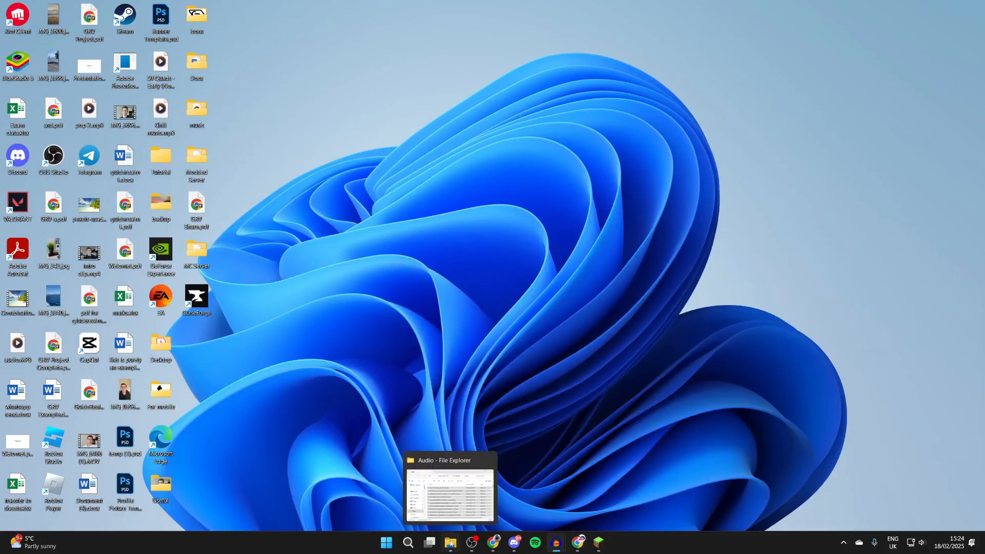
right_click(450, 543)
left_click(432, 298)
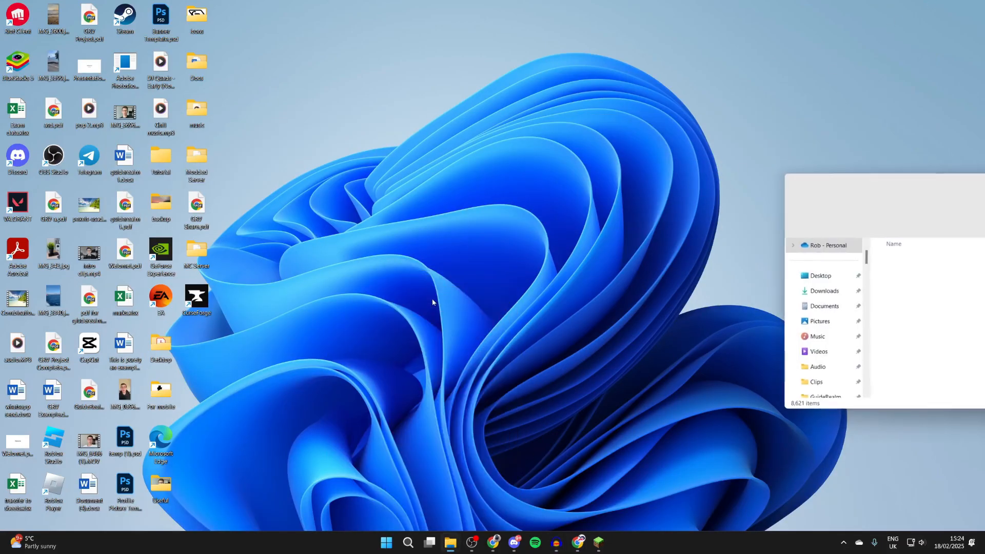
Create a folder named Server on the desktop and move server.jar from Downloads into it.
right_click(447, 100)
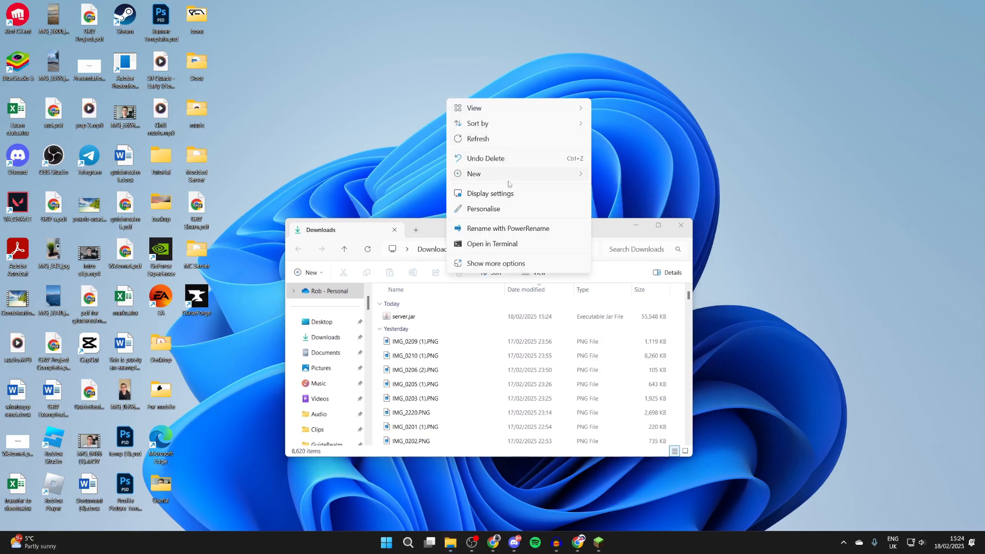
mouse_move(509, 184)
left_click(633, 179)
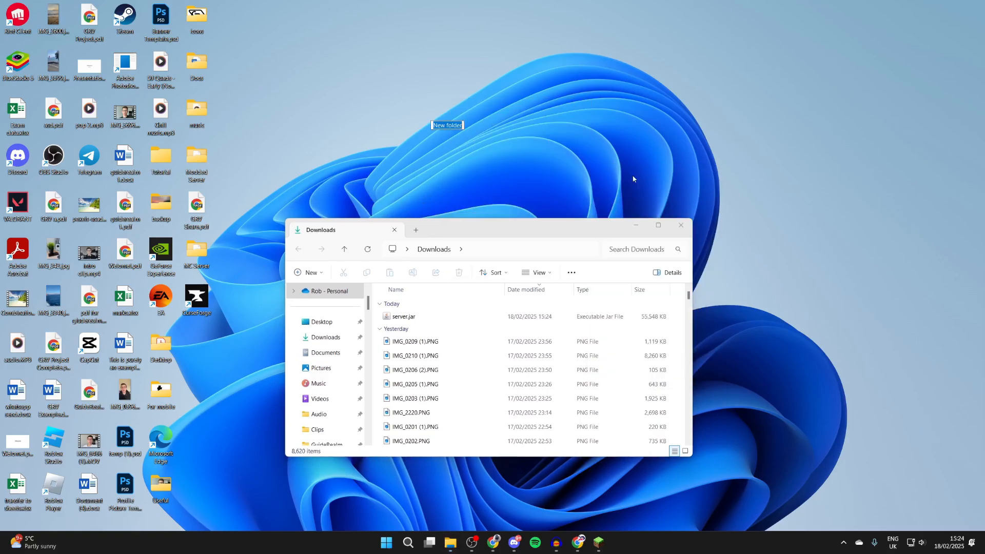
type("Servre")
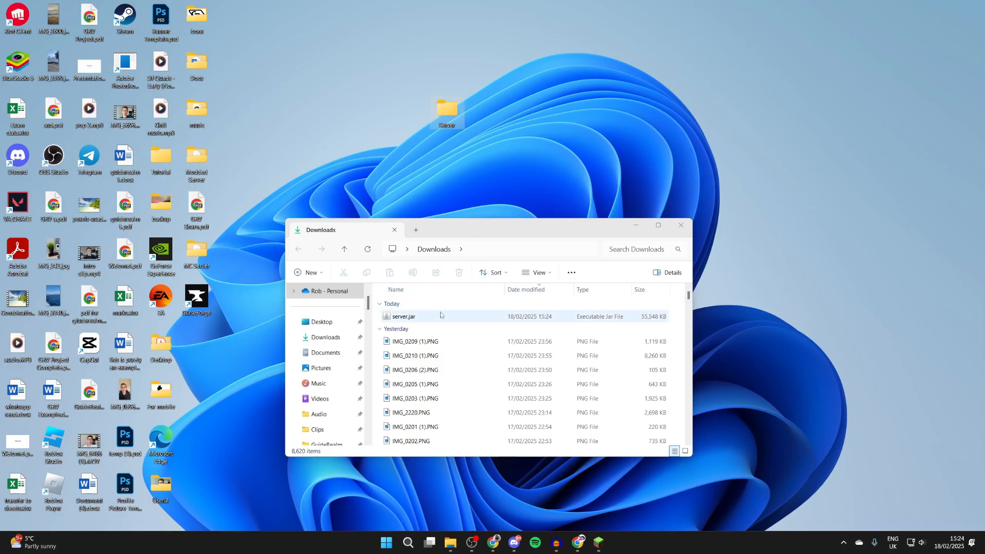
left_click(424, 316)
left_click_drag(407, 319, 444, 110)
Open the Server folder in place of the Downloads window and run server.jar.
double_click(444, 110)
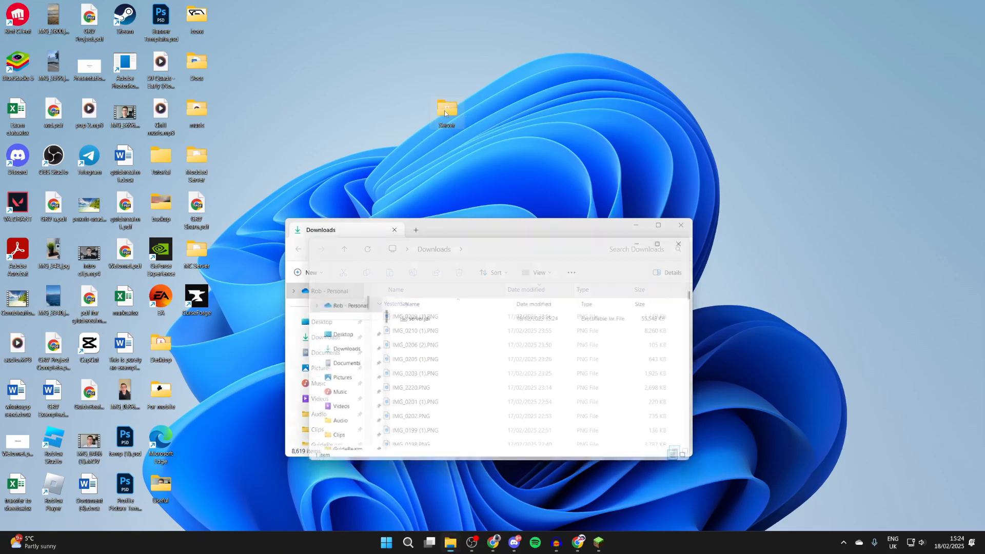
left_click_drag(471, 232, 432, 175)
left_click(680, 225)
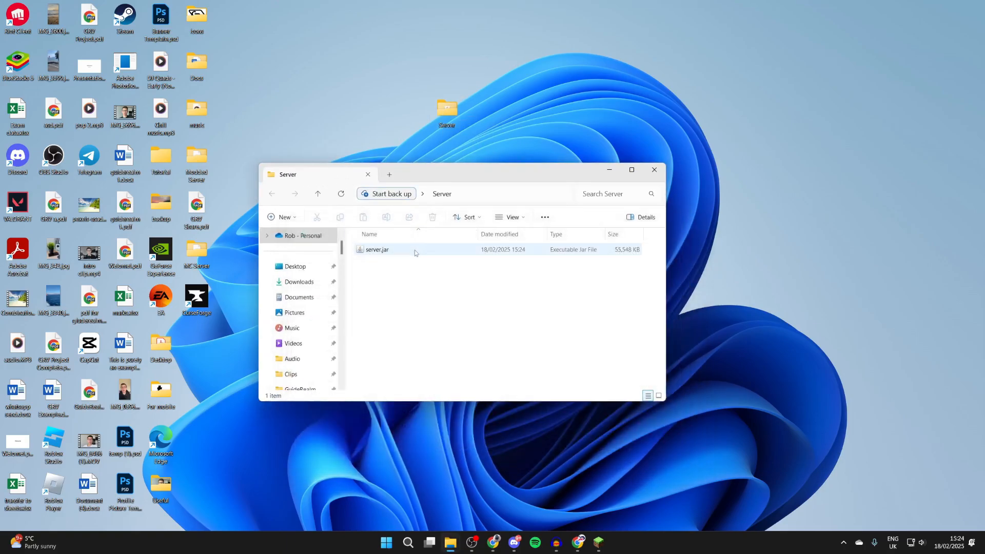
double_click(415, 250)
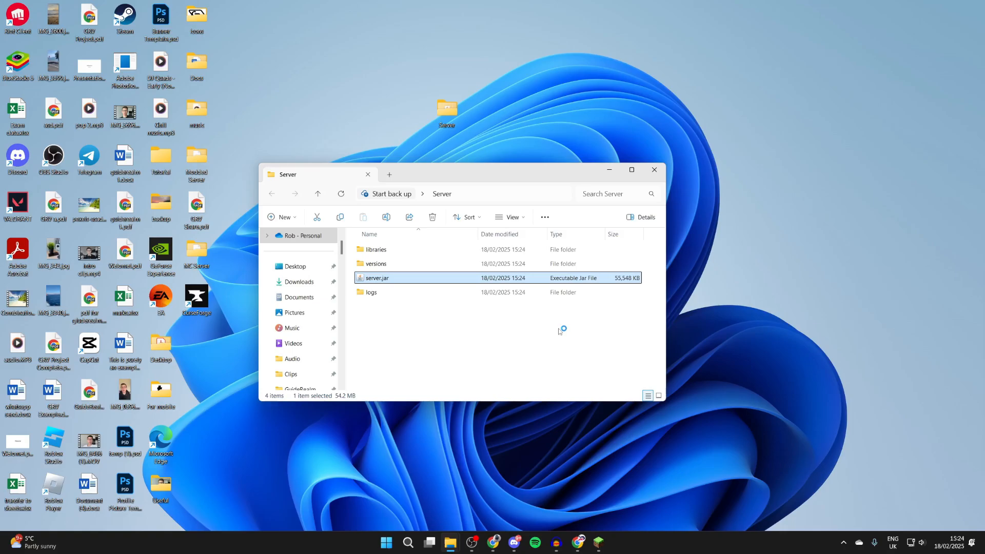
Go to java.com in the browser and open the Java for Desktops download page.
left_click(578, 544)
left_click(173, 30)
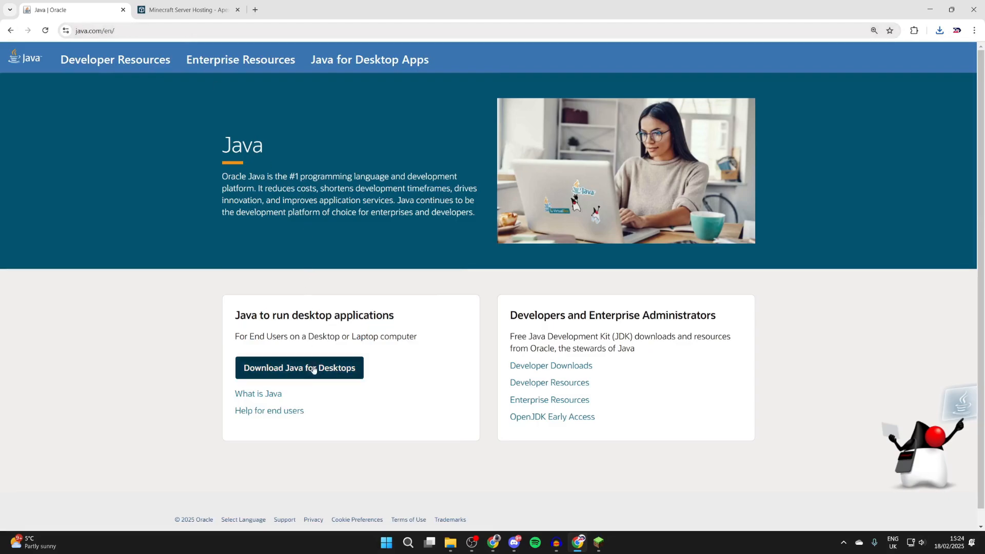
left_click(310, 369)
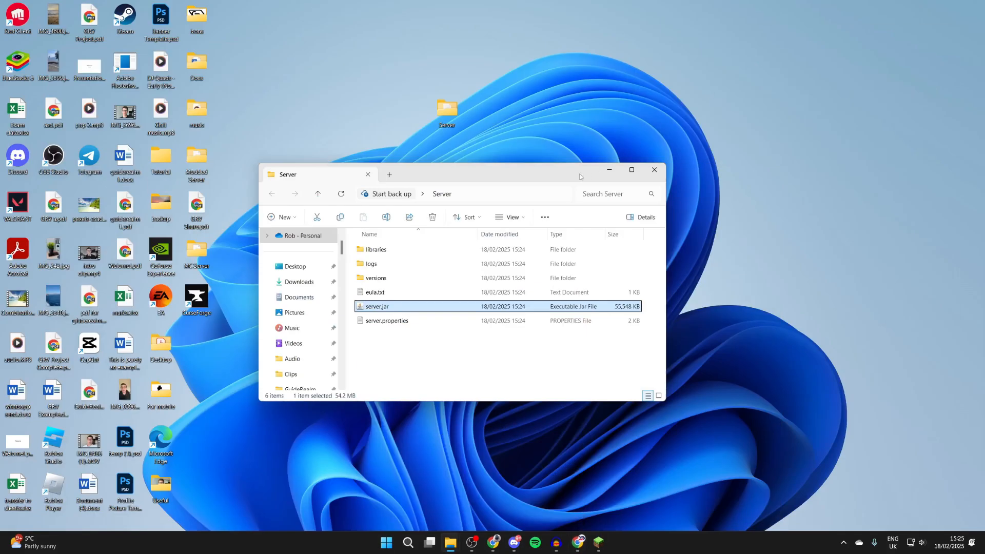
Set Java(TM) Platform SE binary as the app that always opens .jar files, using server.jar.
right_click(380, 308)
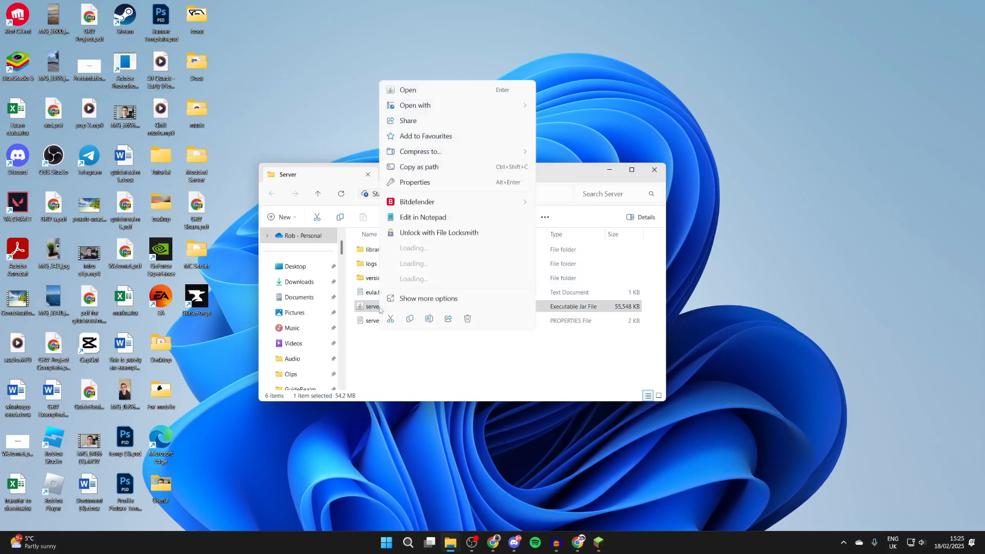
mouse_move(437, 105)
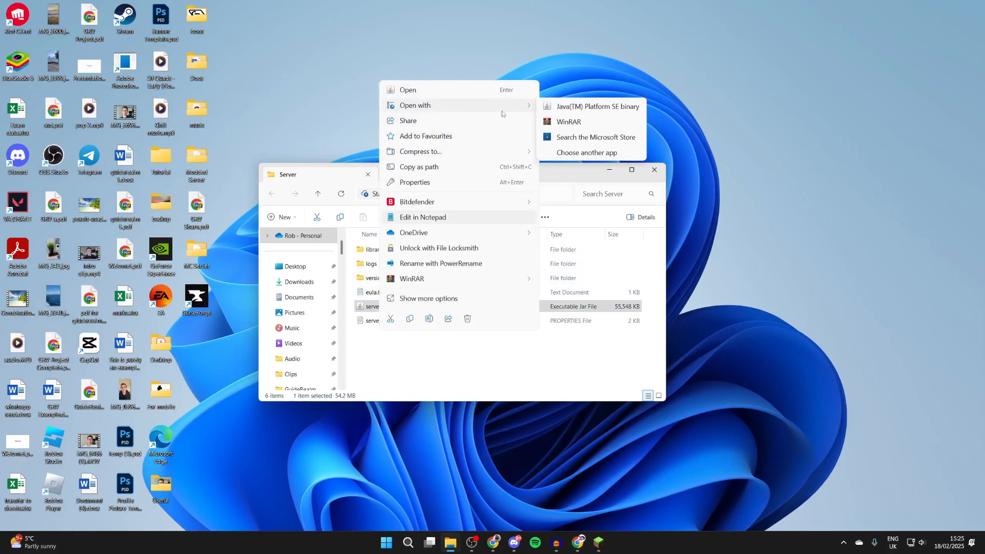
left_click(582, 152)
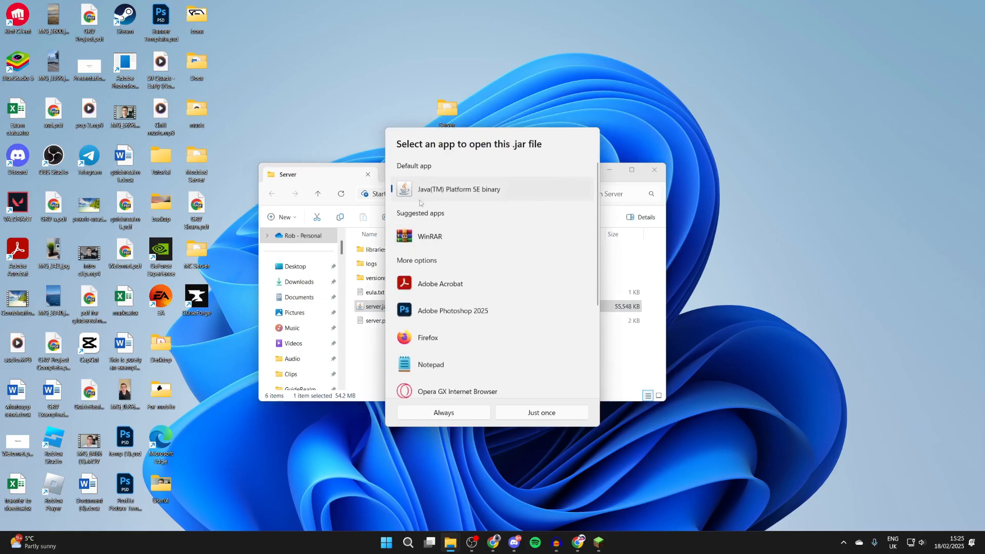
left_click(462, 414)
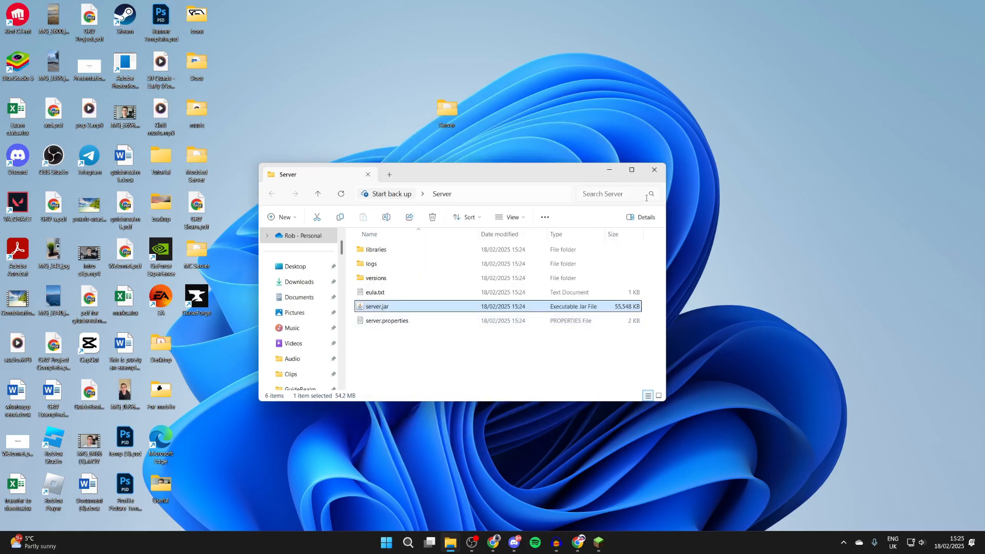
Look up the JDK 21 Windows installers on Oracle's developer downloads page, then return to the Server folder.
left_click(578, 542)
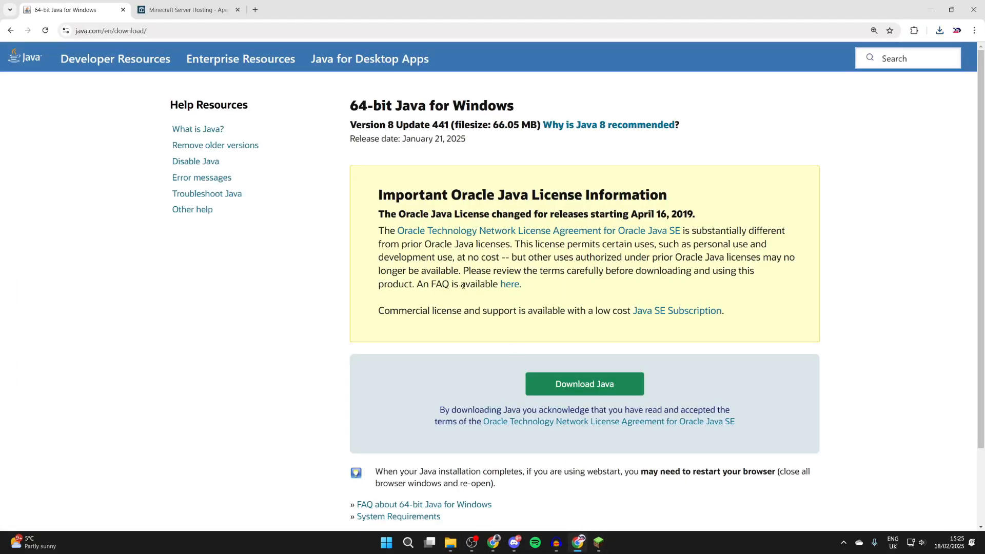
left_click(10, 31)
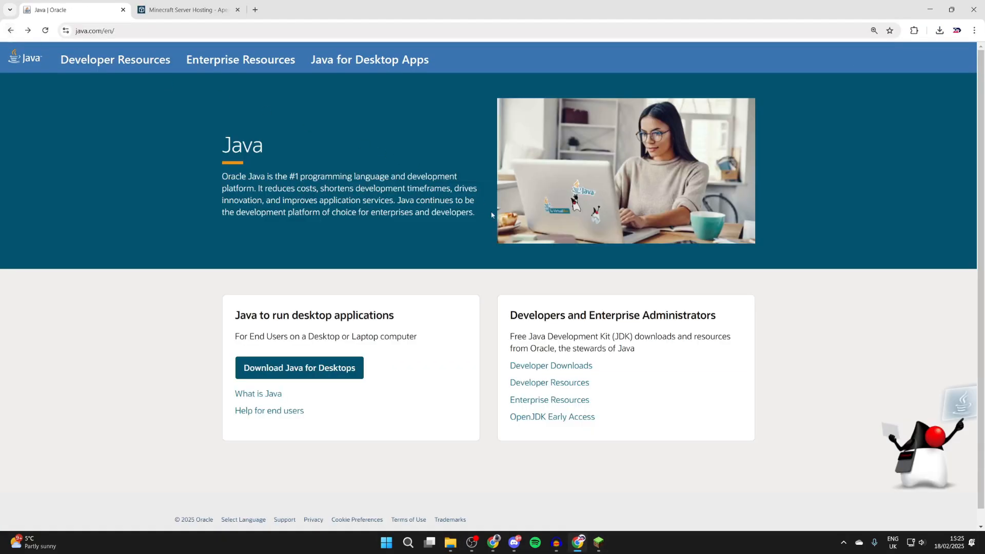
left_click(539, 365)
scroll(511, 345, "down", 5)
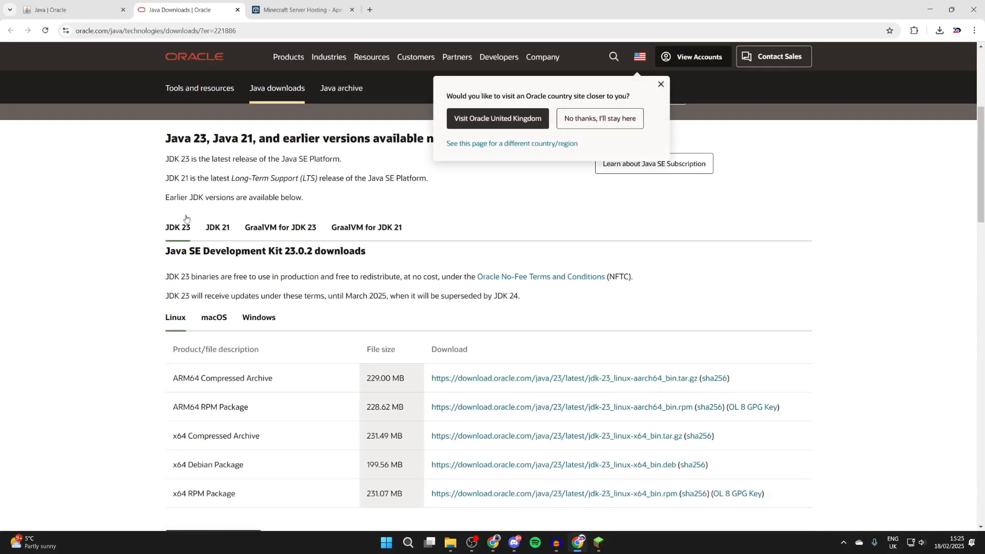
left_click(218, 233)
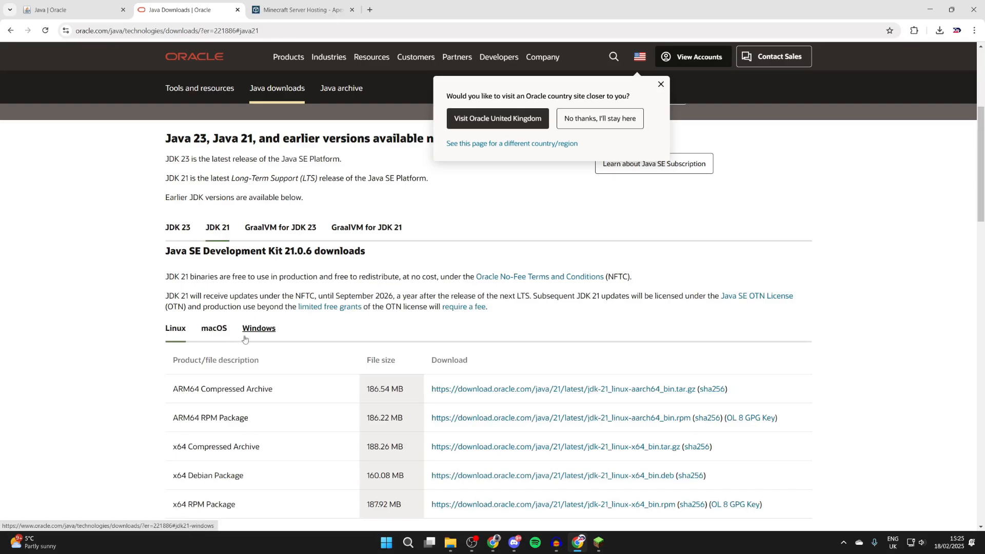
left_click(259, 328)
scroll(354, 379, "down", 1)
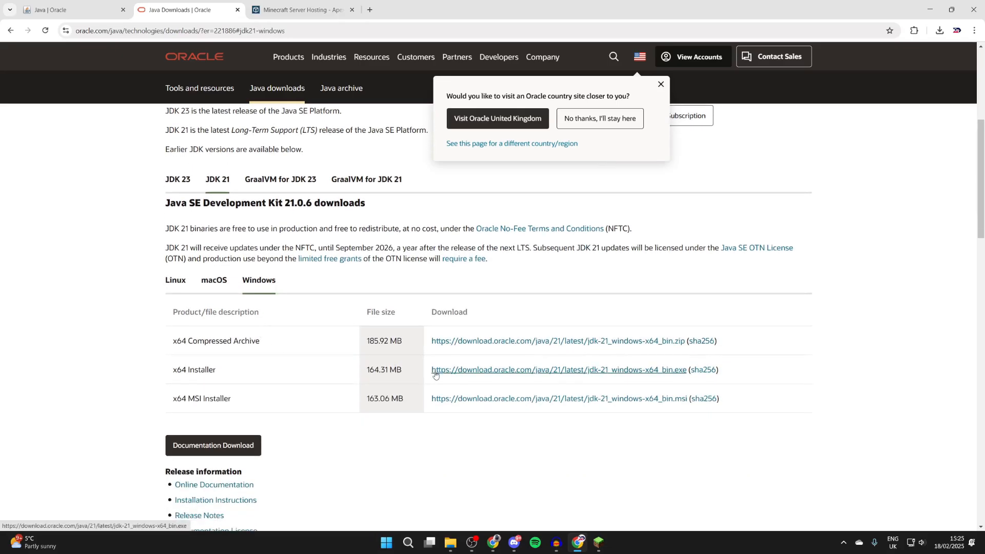
left_click(928, 7)
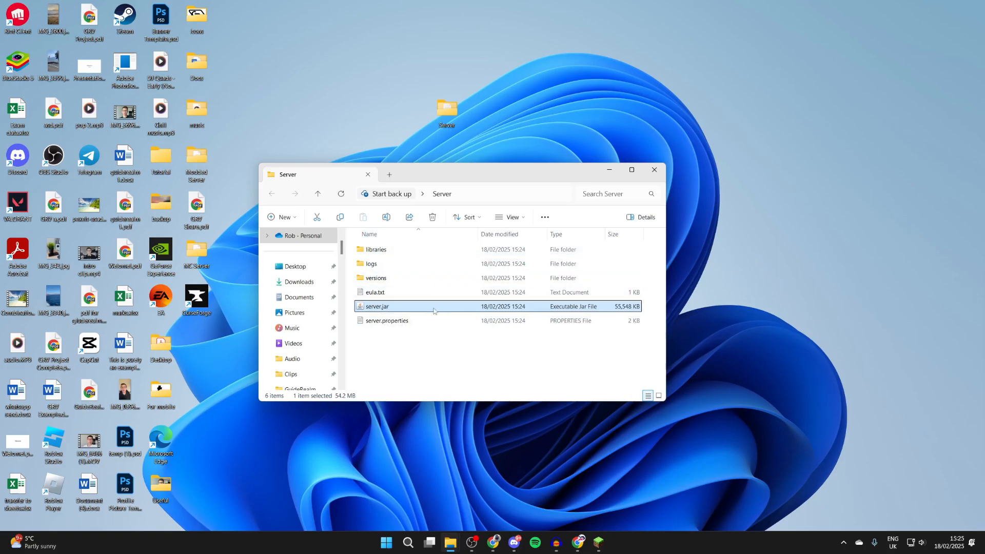
Open eula.txt from the Server folder and set the eula value to true.
left_click(406, 291)
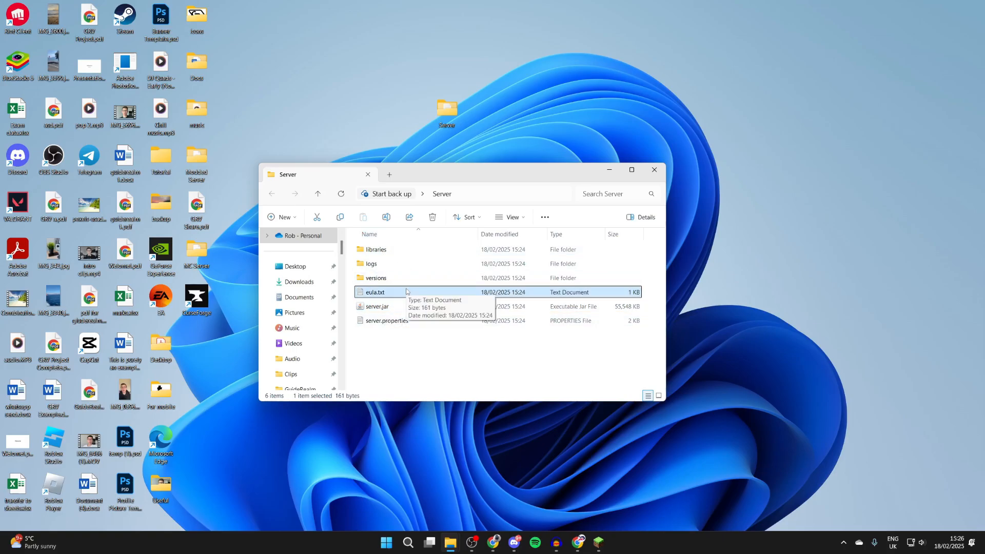
double_click(407, 291)
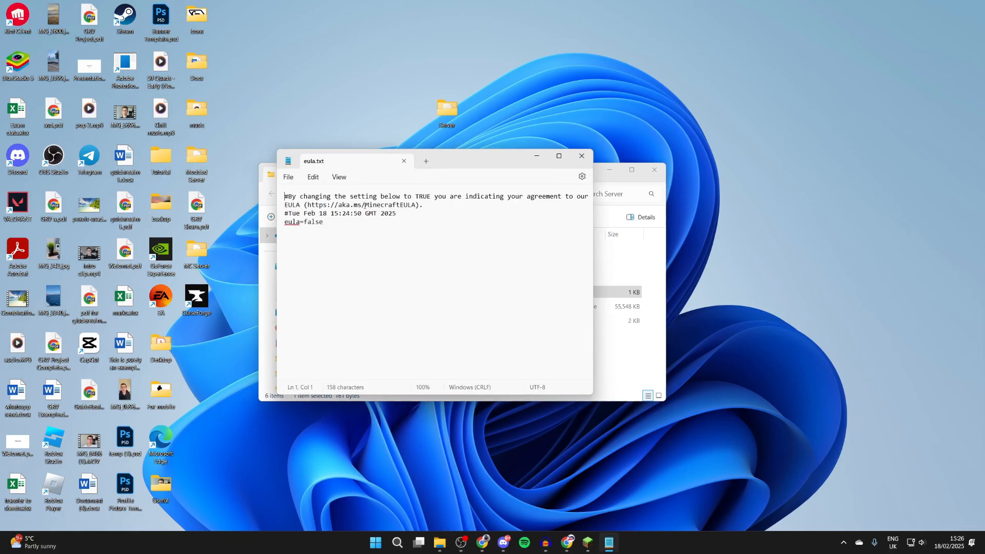
left_click_drag(422, 203, 318, 205)
left_click(331, 228)
key("BackSpace")
key("BackSpace")
key("BackSpace")
key("BackSpace")
key("BackSpace")
Save the edited eula.txt and close it.
left_click(288, 177)
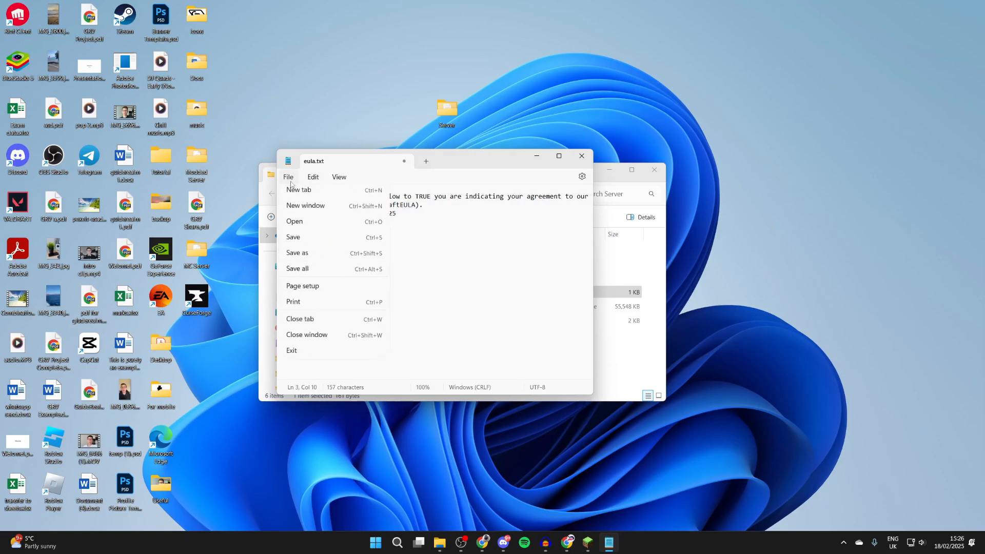
left_click(298, 239)
left_click(581, 156)
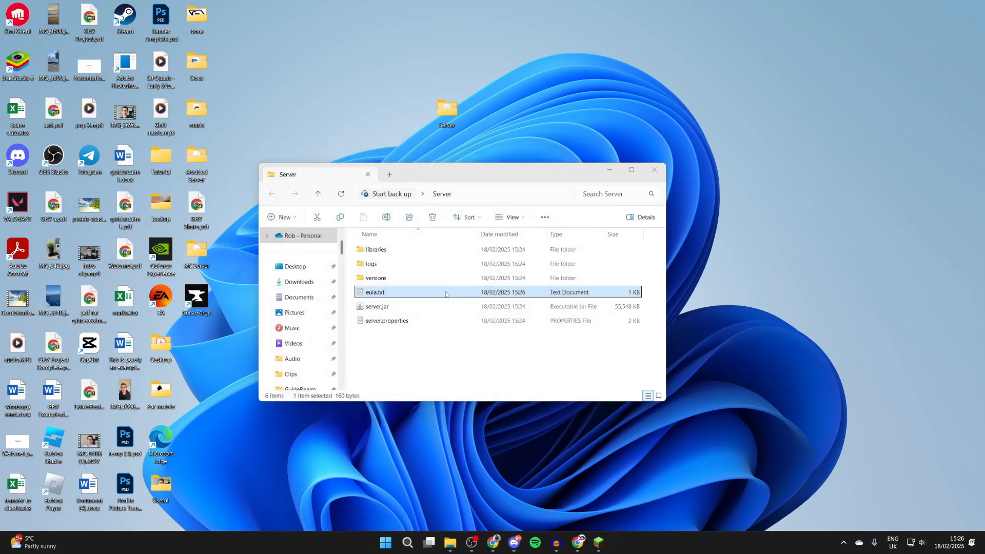
Run server.jar to generate the world and server files, and close the Minecraft server window.
double_click(441, 307)
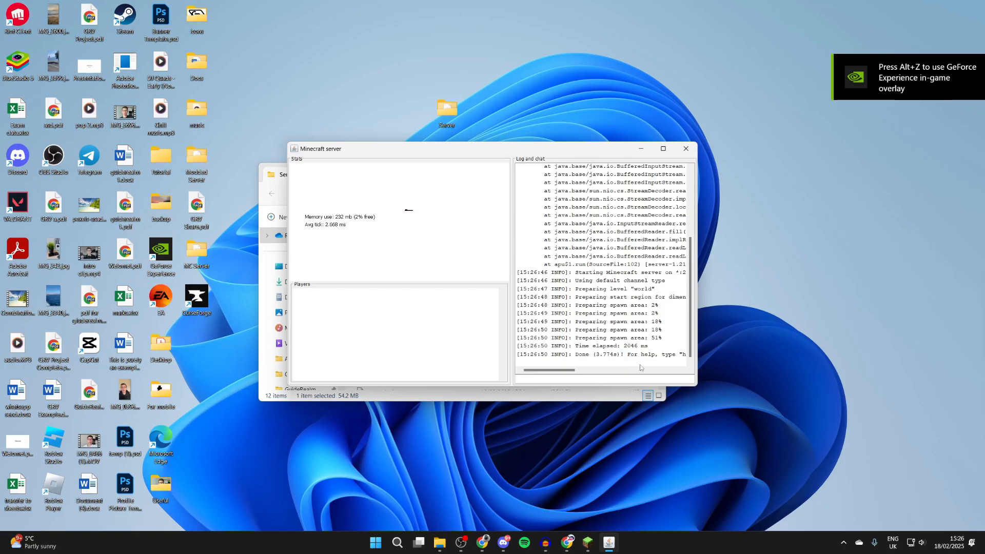
left_click(691, 149)
Open server.properties from the Server folder in Notepad, review the server settings, and close the file.
left_click(396, 383)
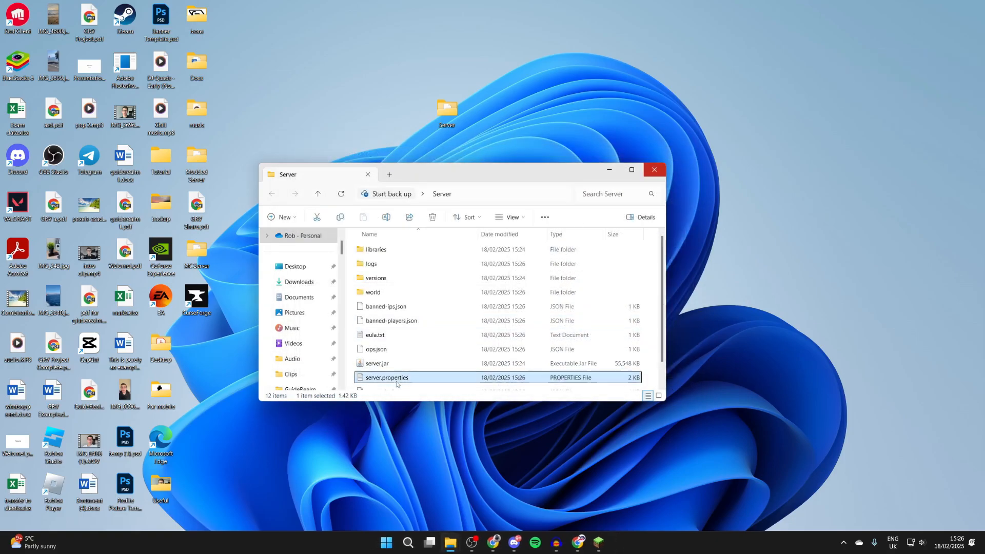
right_click(390, 379)
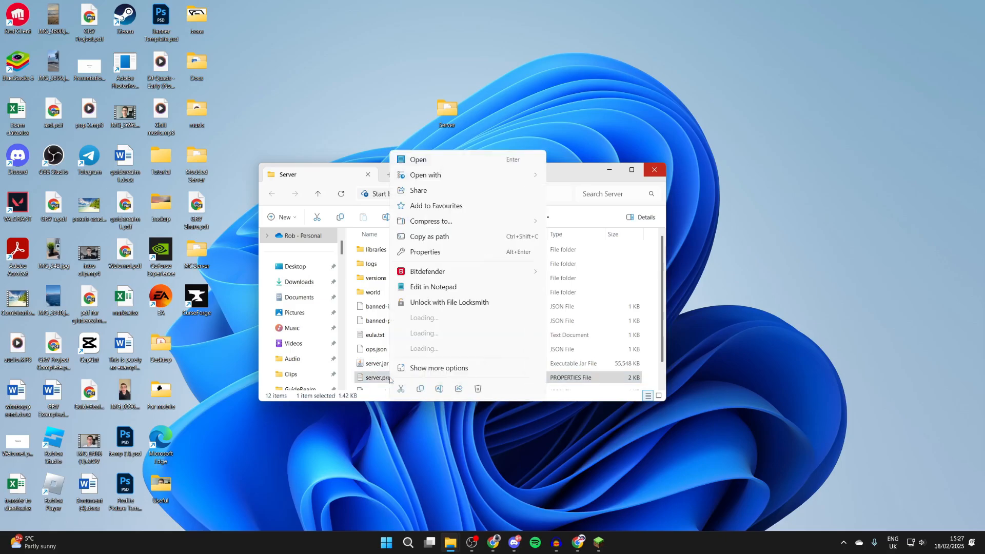
mouse_move(451, 175)
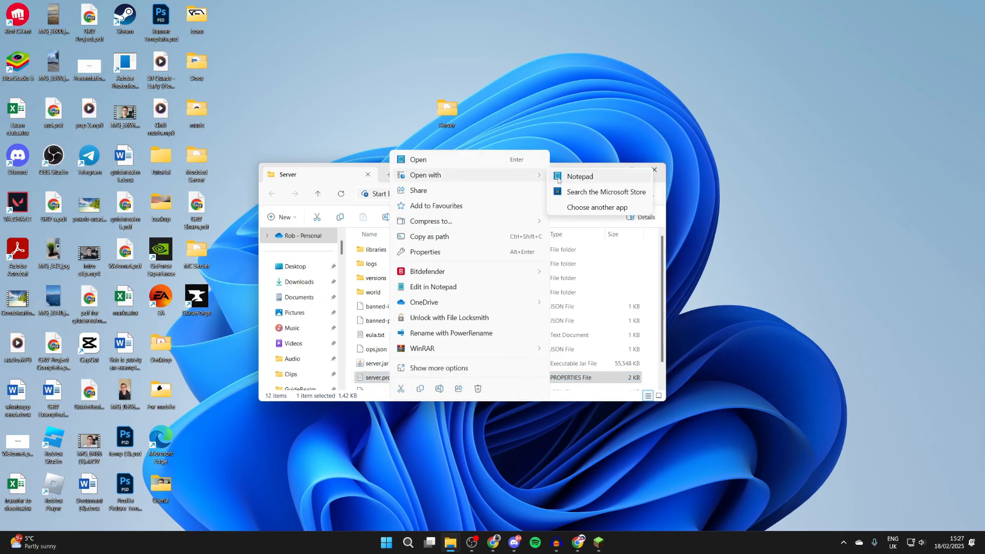
left_click(577, 177)
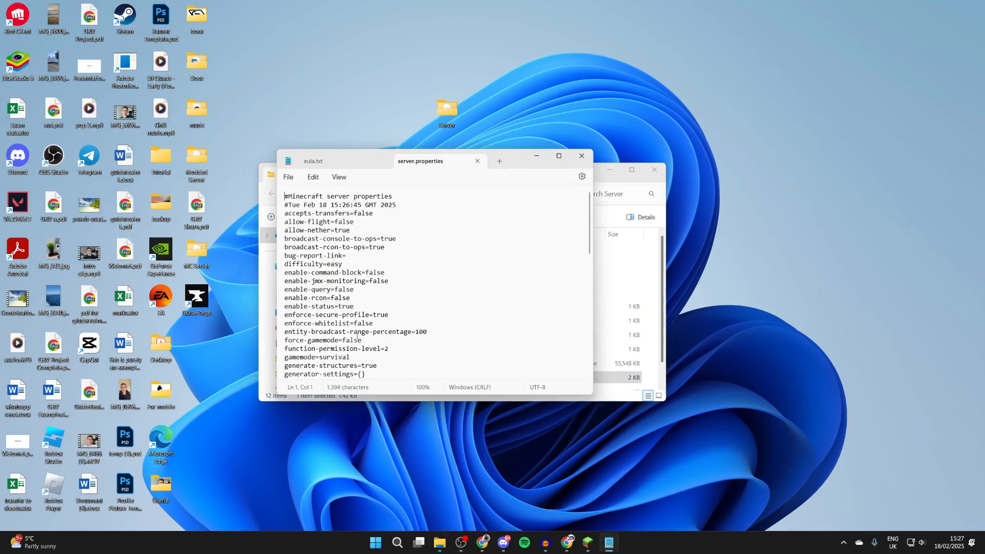
scroll(355, 358, "down", 5)
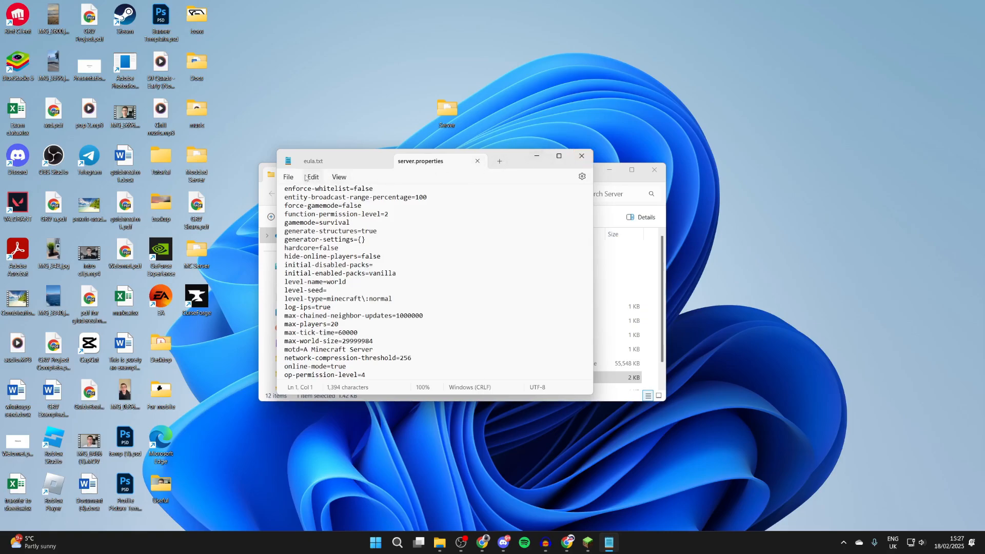
left_click(289, 177)
left_click(581, 155)
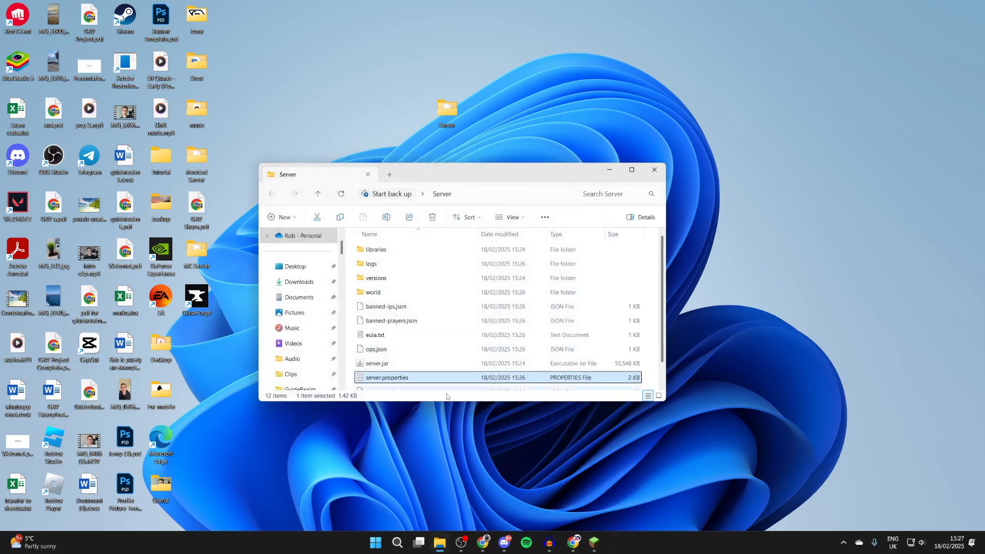
Run server.jar to start the server again, and switch to Minecraft 1.21.4 to show its multiplayer server list.
double_click(393, 364)
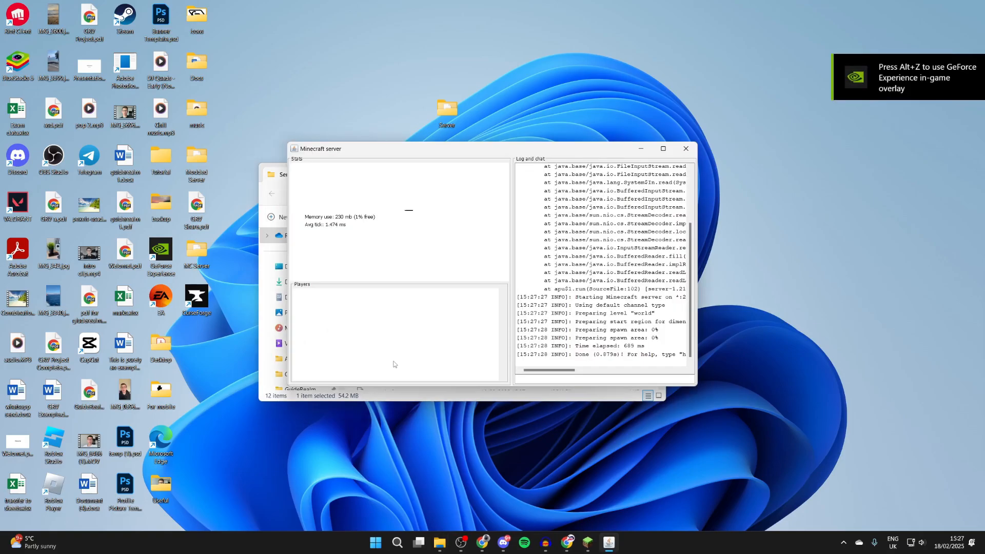
left_click(588, 543)
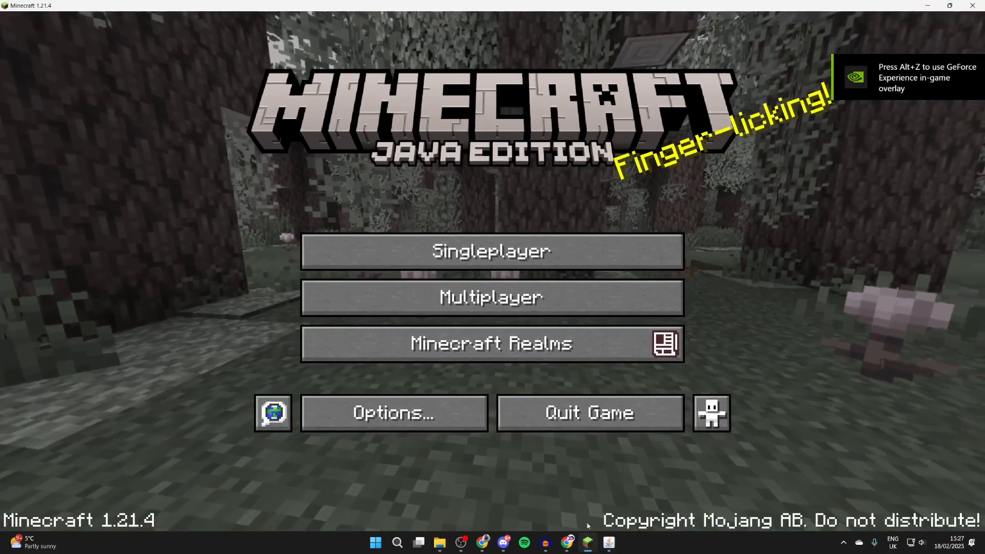
left_click(531, 304)
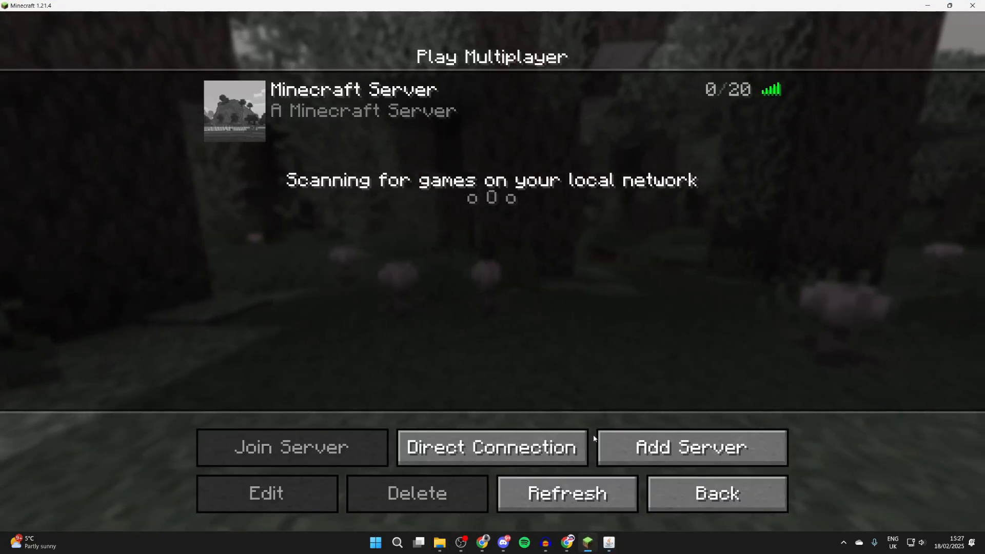
Add a server entry named Minecraft Server with the address localhost to the multiplayer list.
left_click(625, 448)
left_click(456, 236)
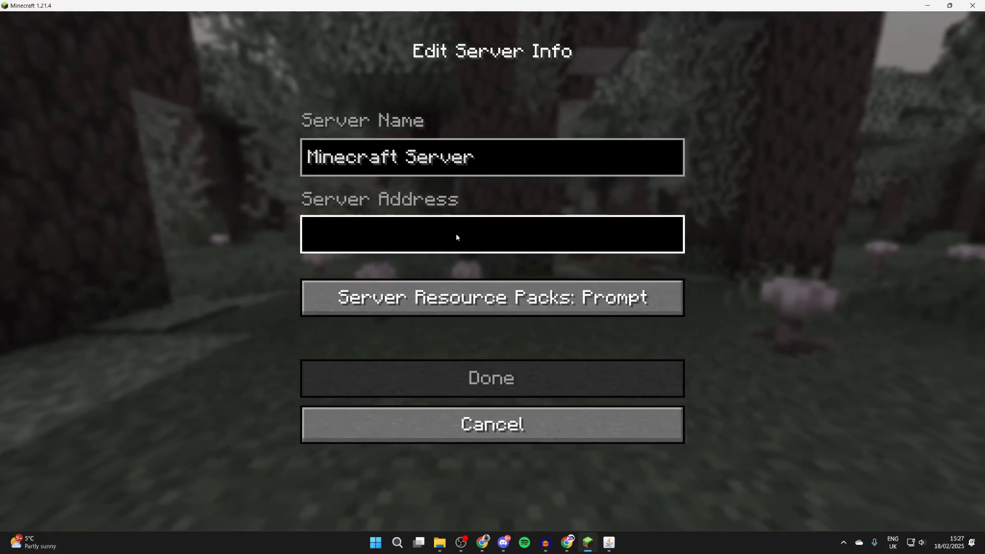
type("localhist")
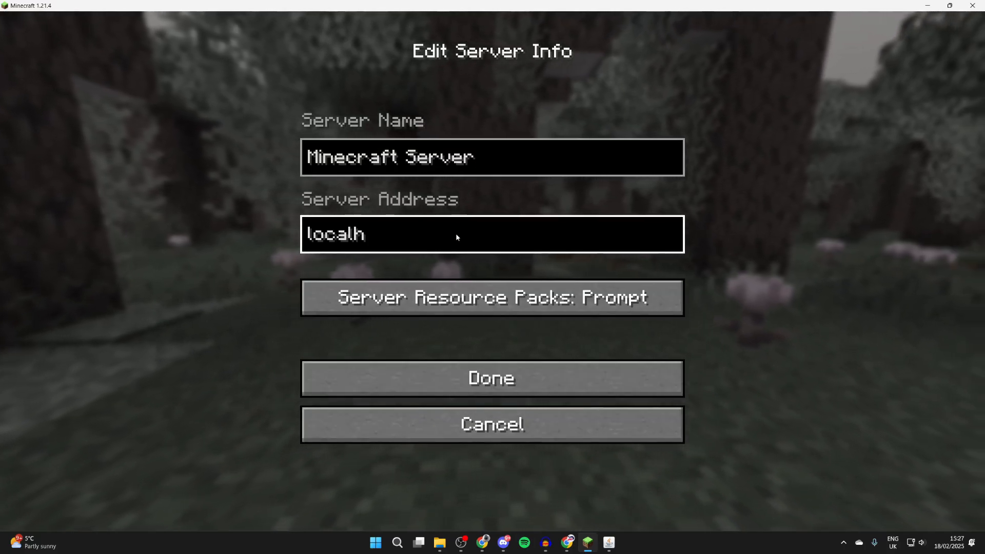
key("BackSpace")
key("BackSpace")
key("BackSpace")
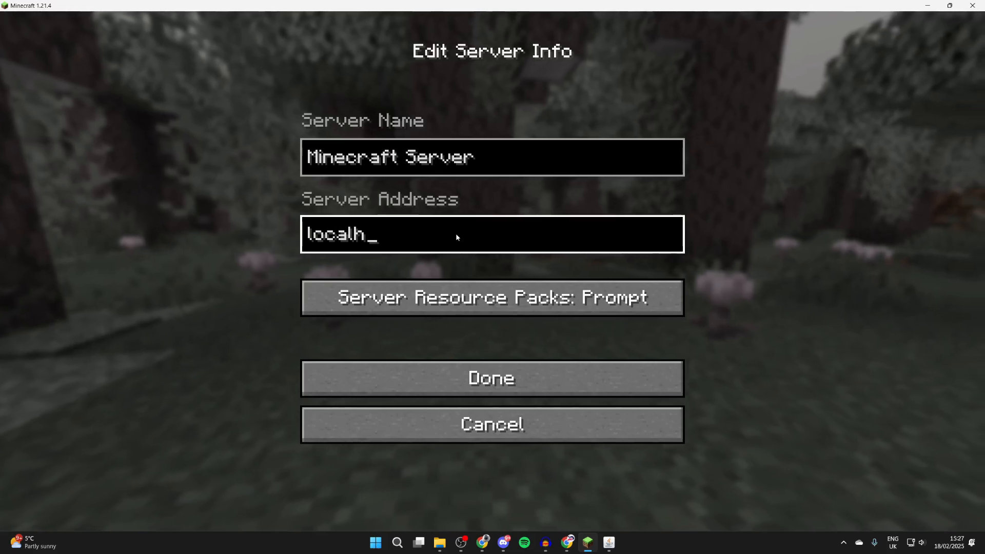
type("ost")
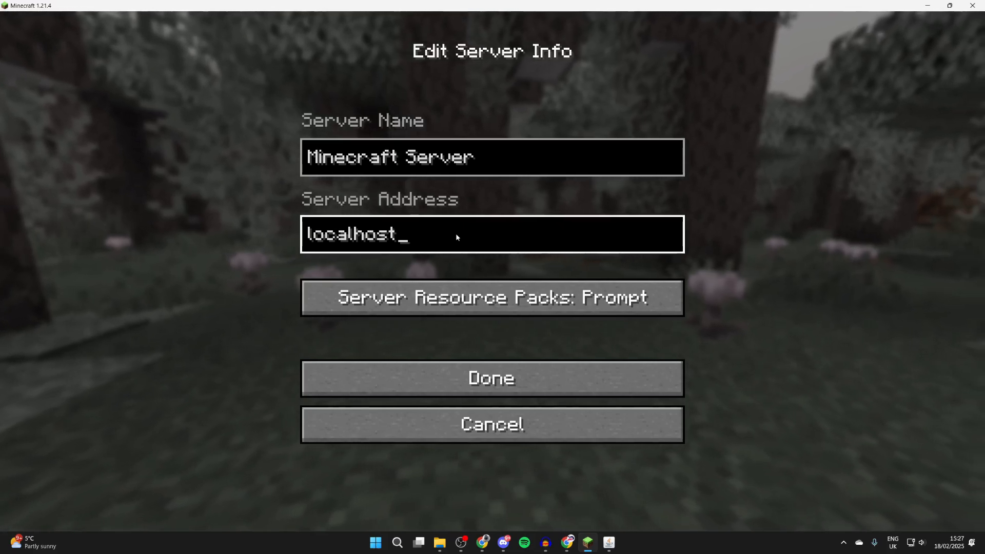
left_click(521, 378)
Join the newly added localhost server, check the player list and log in the Minecraft server window, and resume the game.
left_click(570, 171)
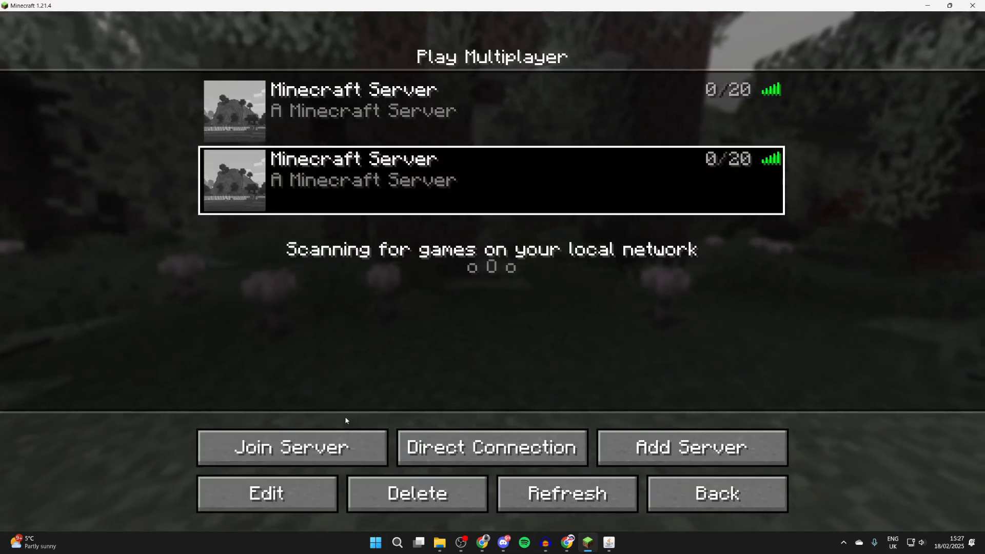
left_click(340, 433)
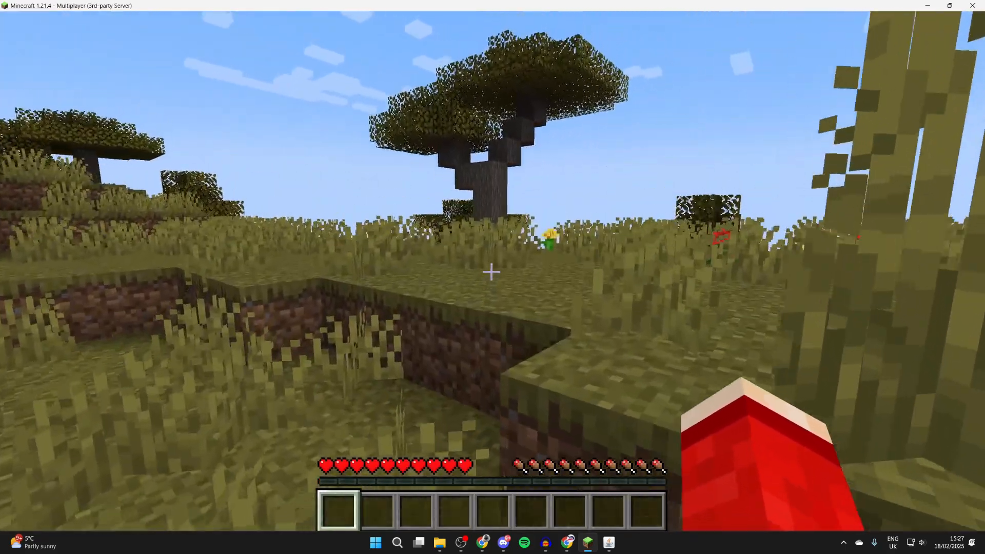
key("Escape")
left_click(609, 542)
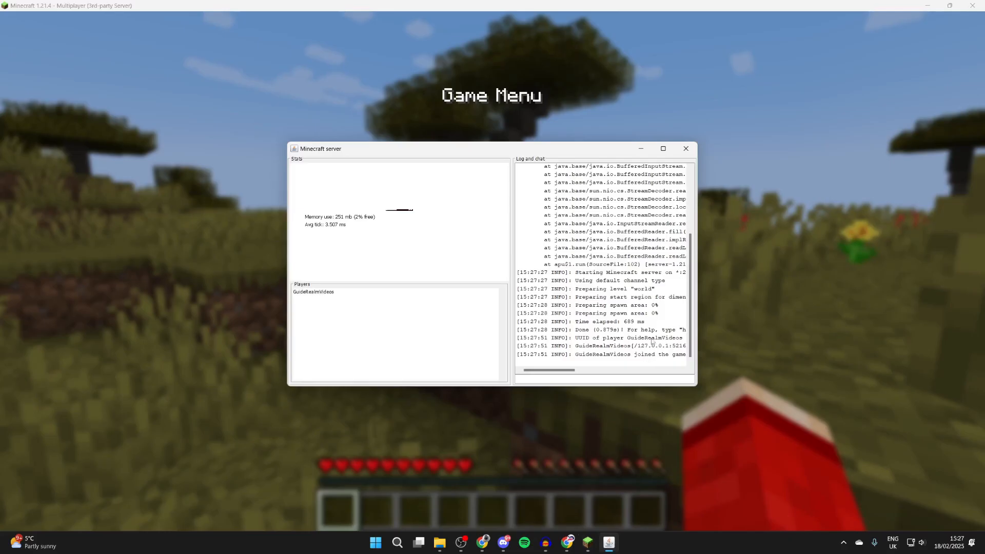
left_click(814, 312)
key("Escape")
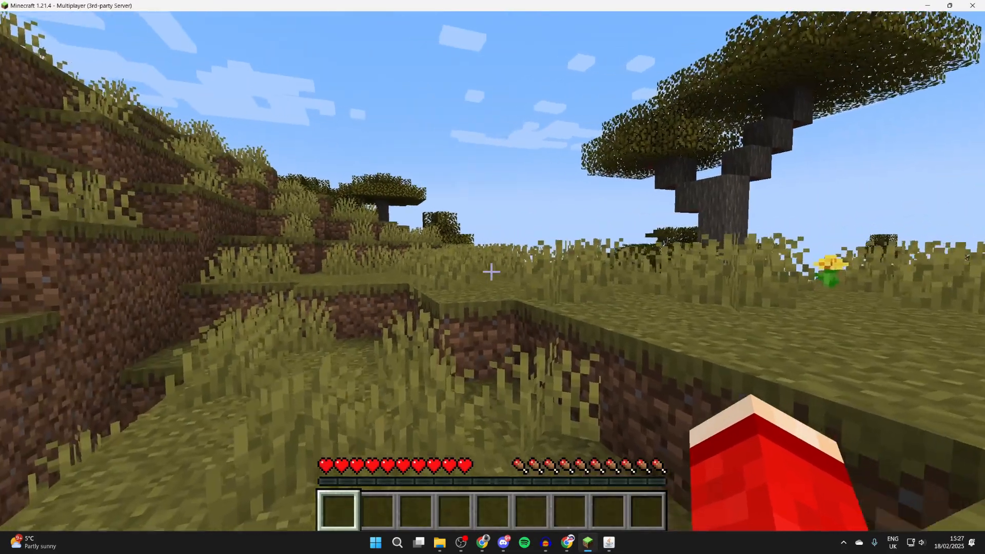
Explore the server's world on foot, crossing the savanna hills and trees and following the river bank.
key("w")
key("w")
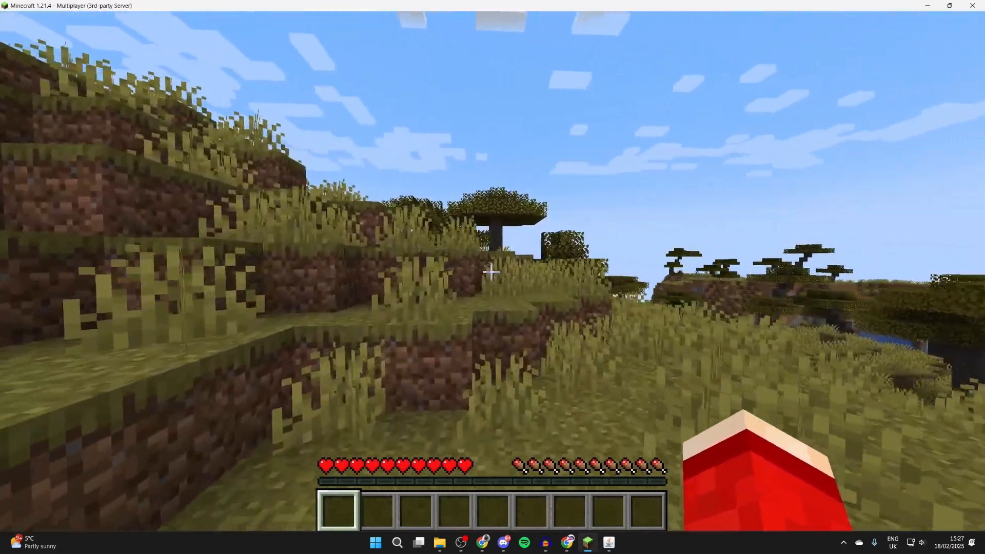
key("space")
key("w")
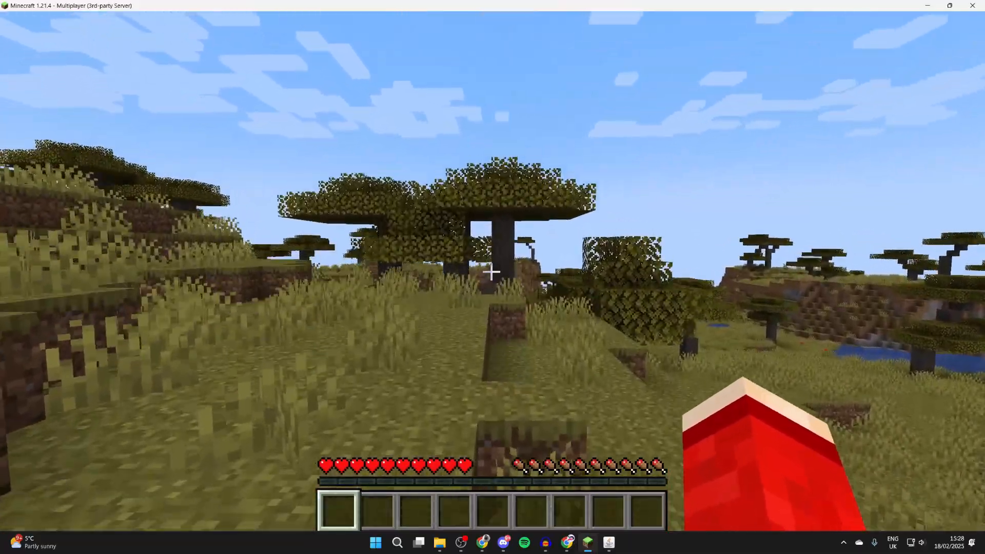
key("w")
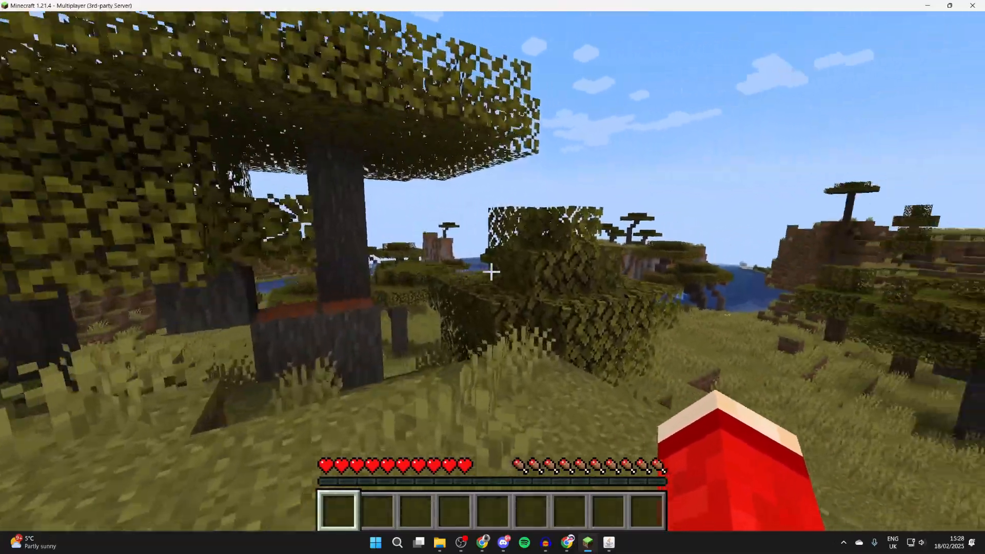
key("w")
key("space")
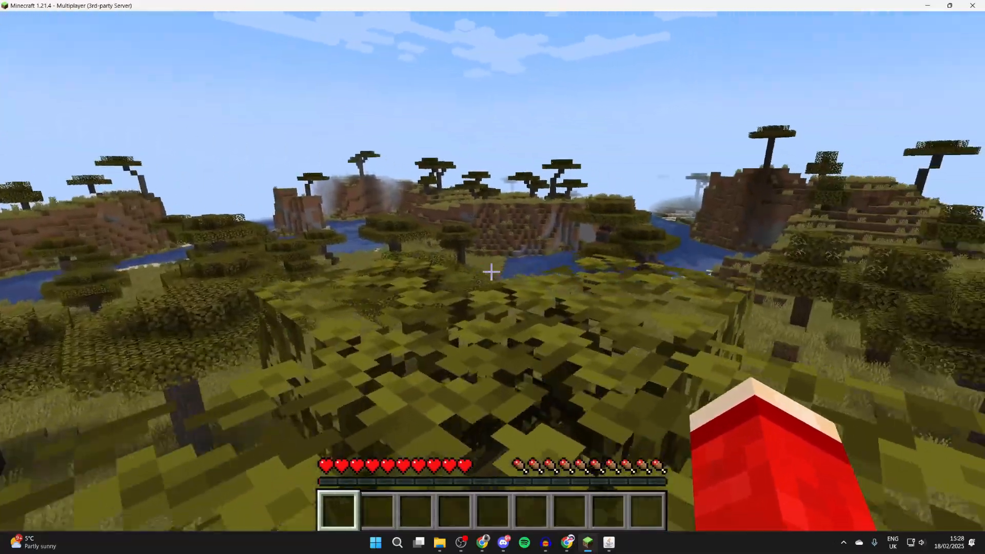
key("w")
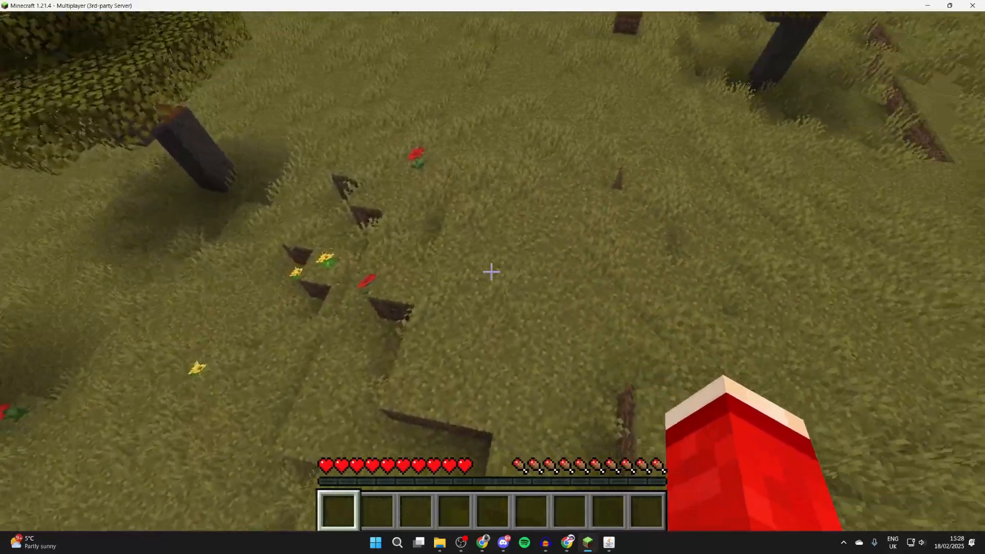
key("w")
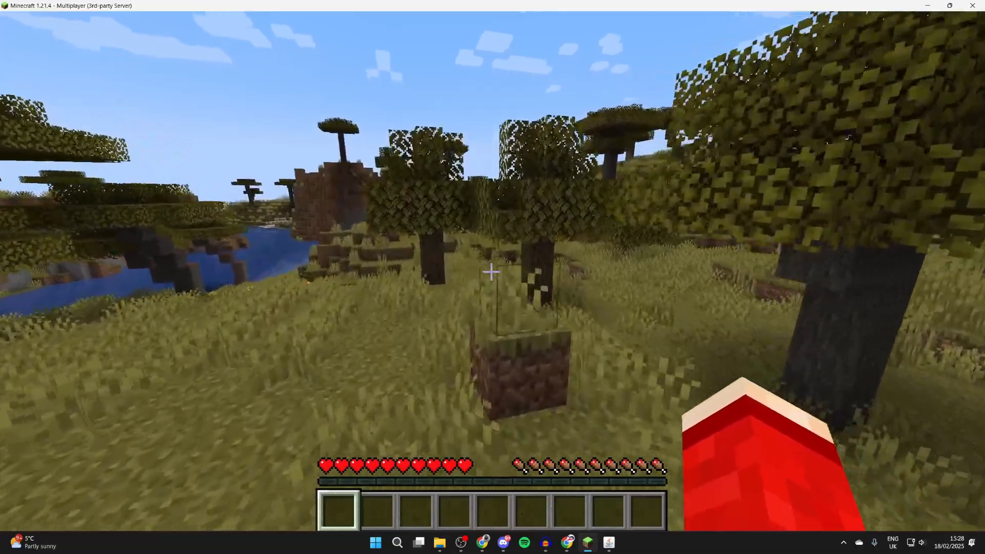
key("w")
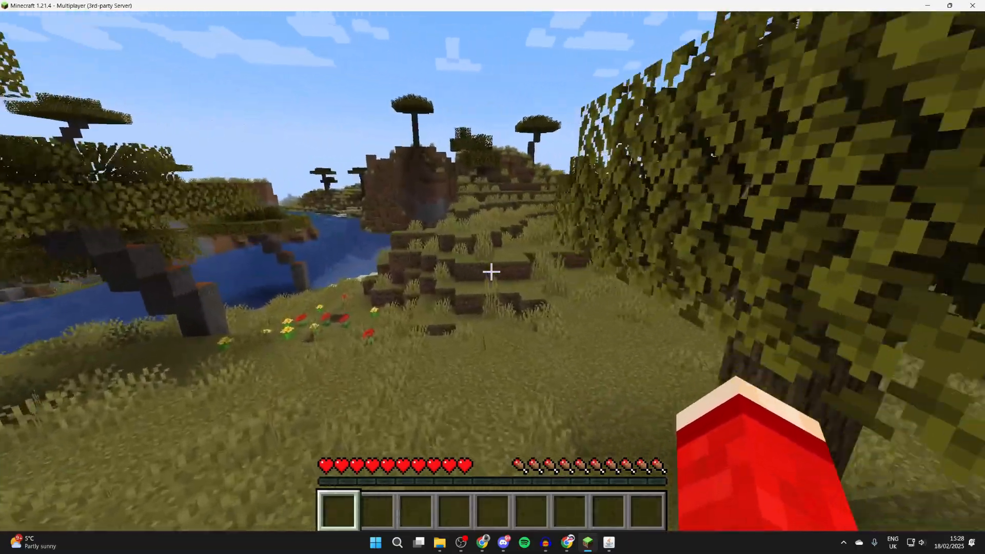
key("w")
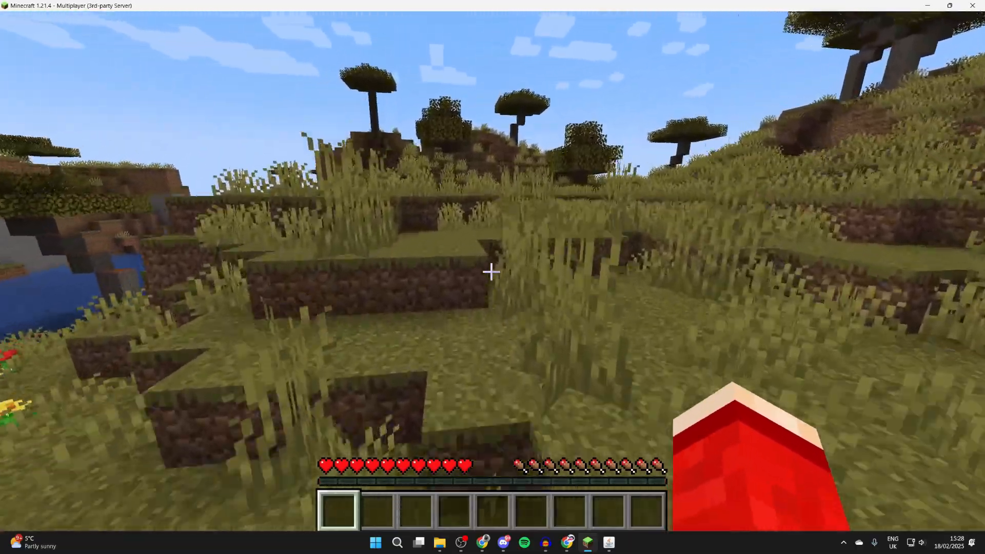
key("w")
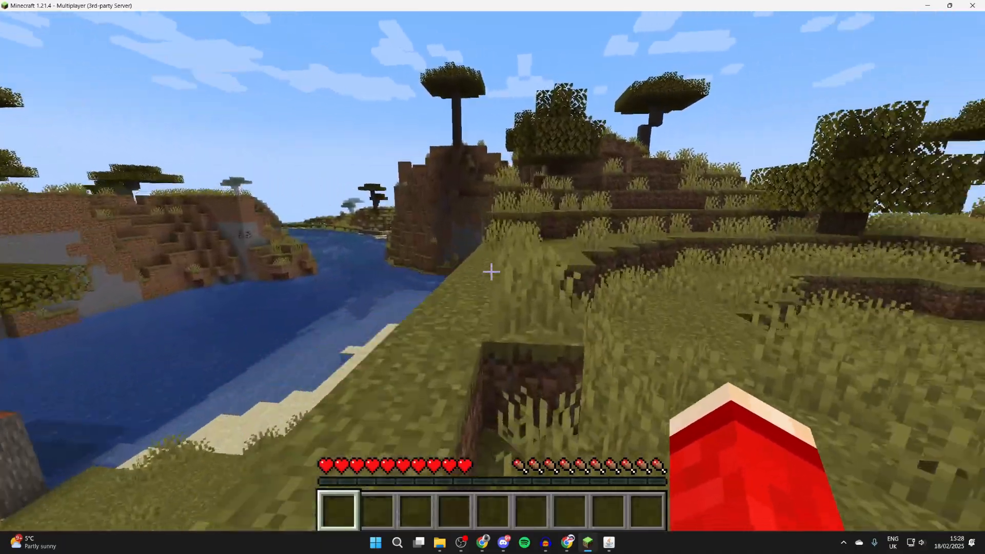
key("w")
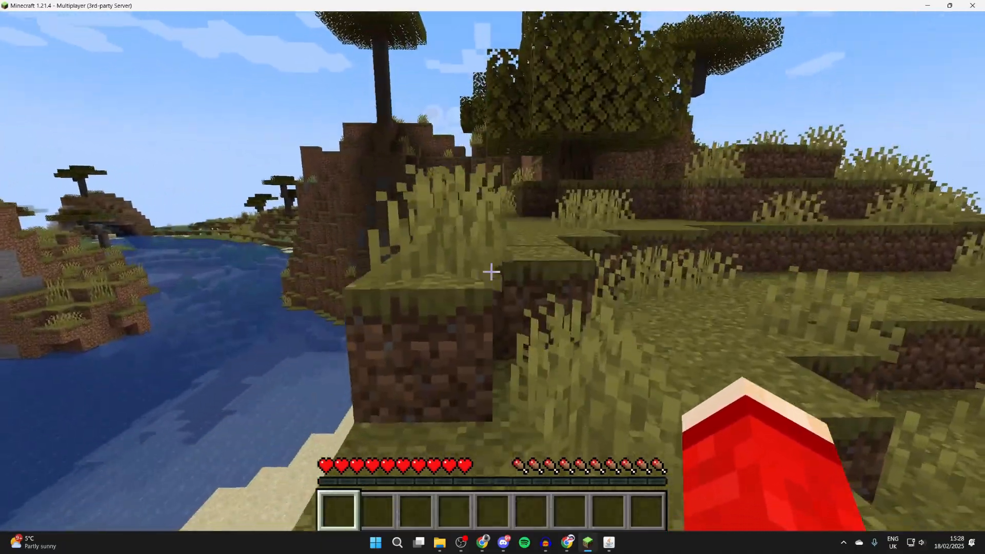
key("w")
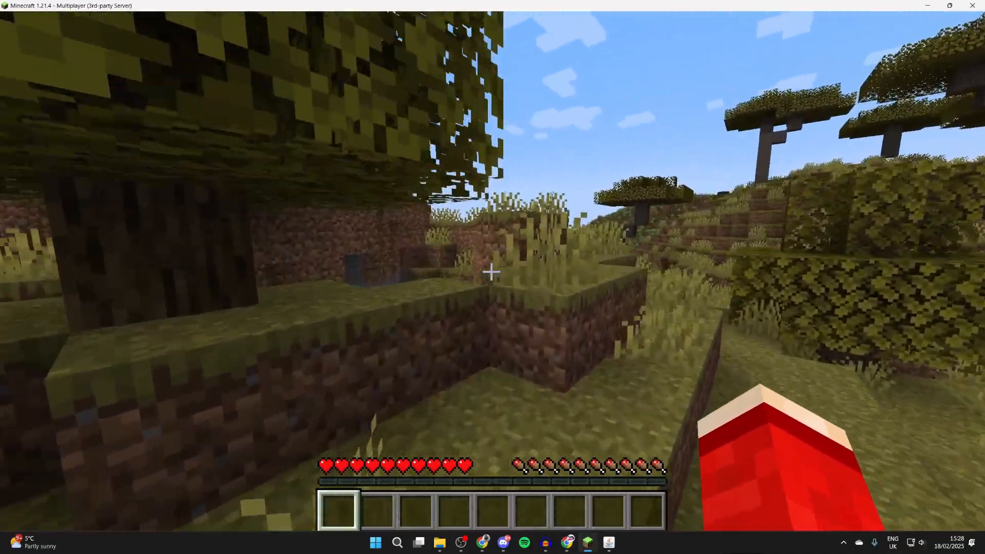
key("w")
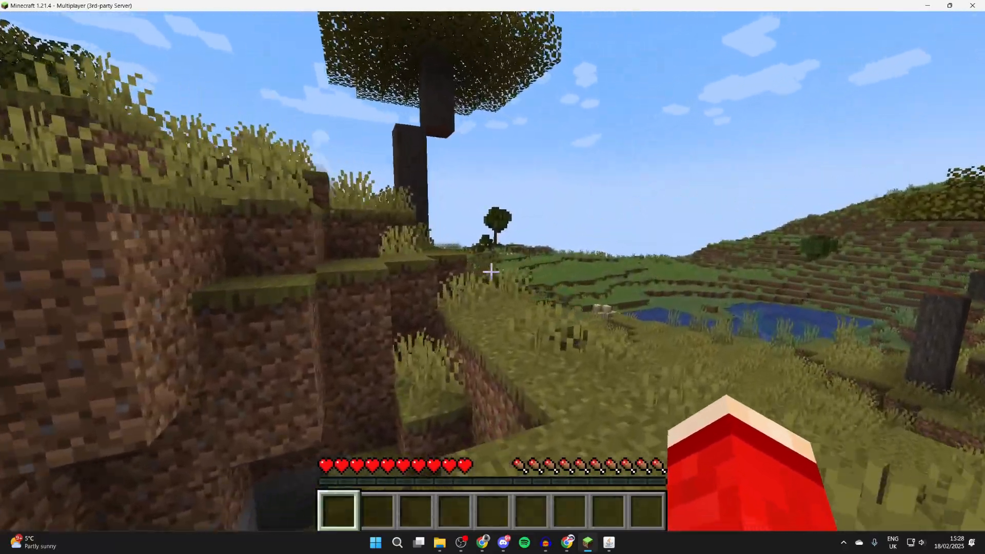
key("w")
key("space")
key("w")
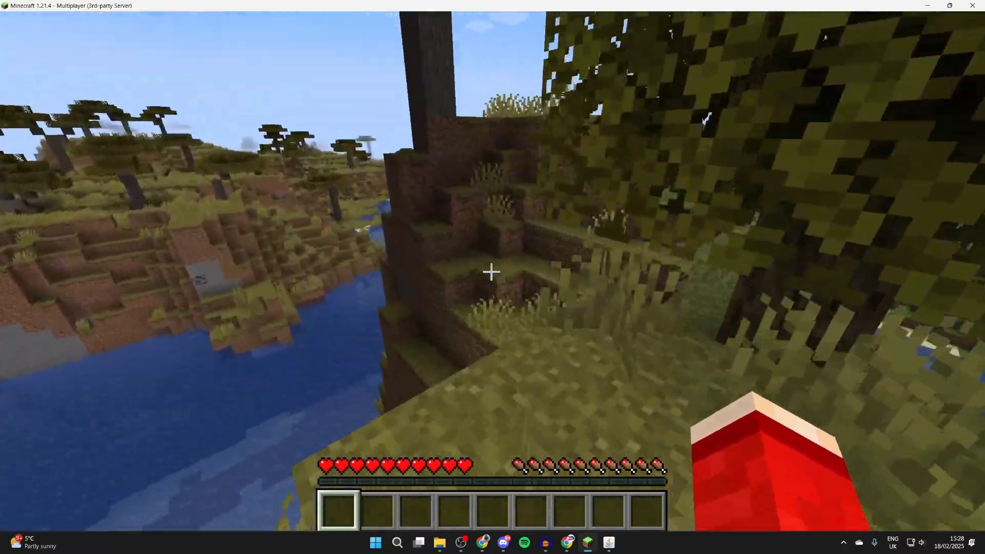